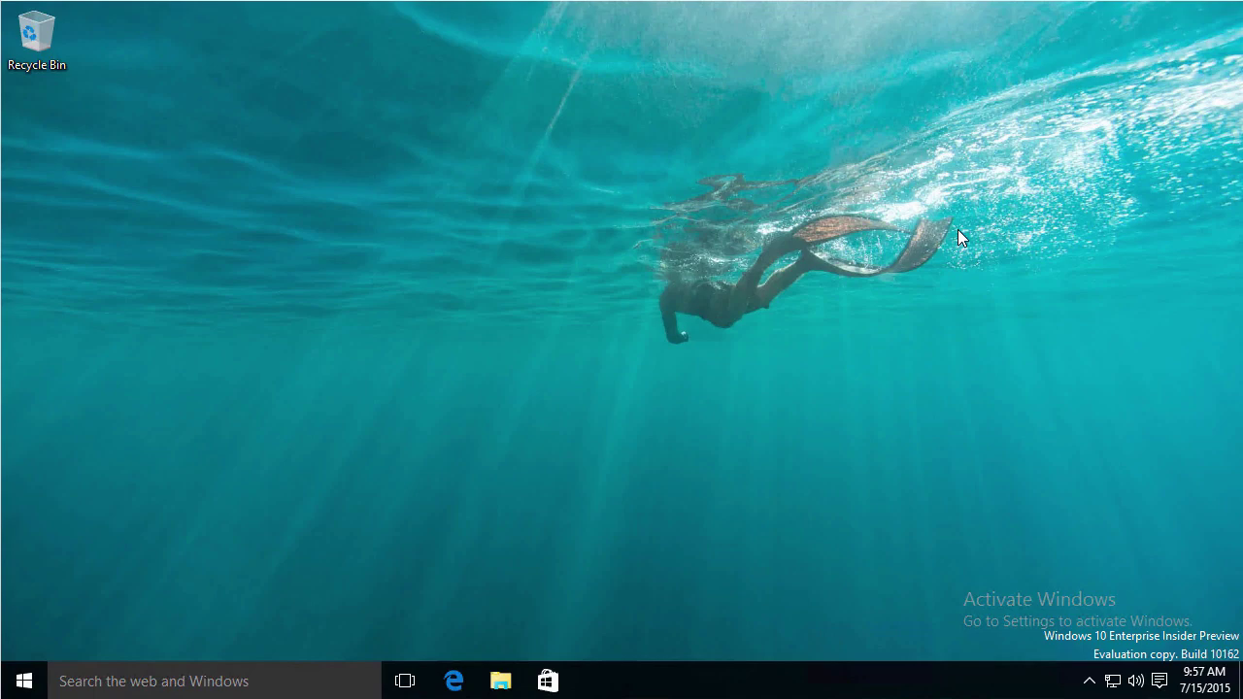
Switch to the Windows 7 VM and open Computer from the Start menu
{"action": "left_click", "coordinate": [1239, 680]}
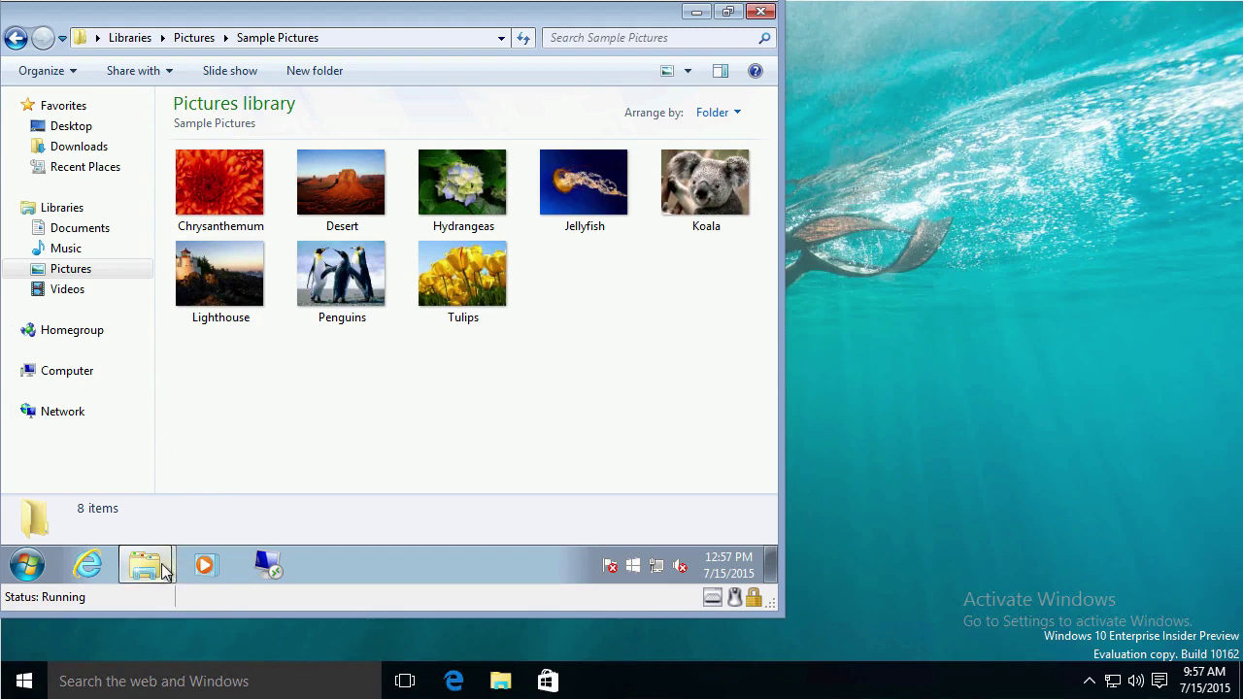
{"action": "mouse_move", "coordinate": [165, 571]}
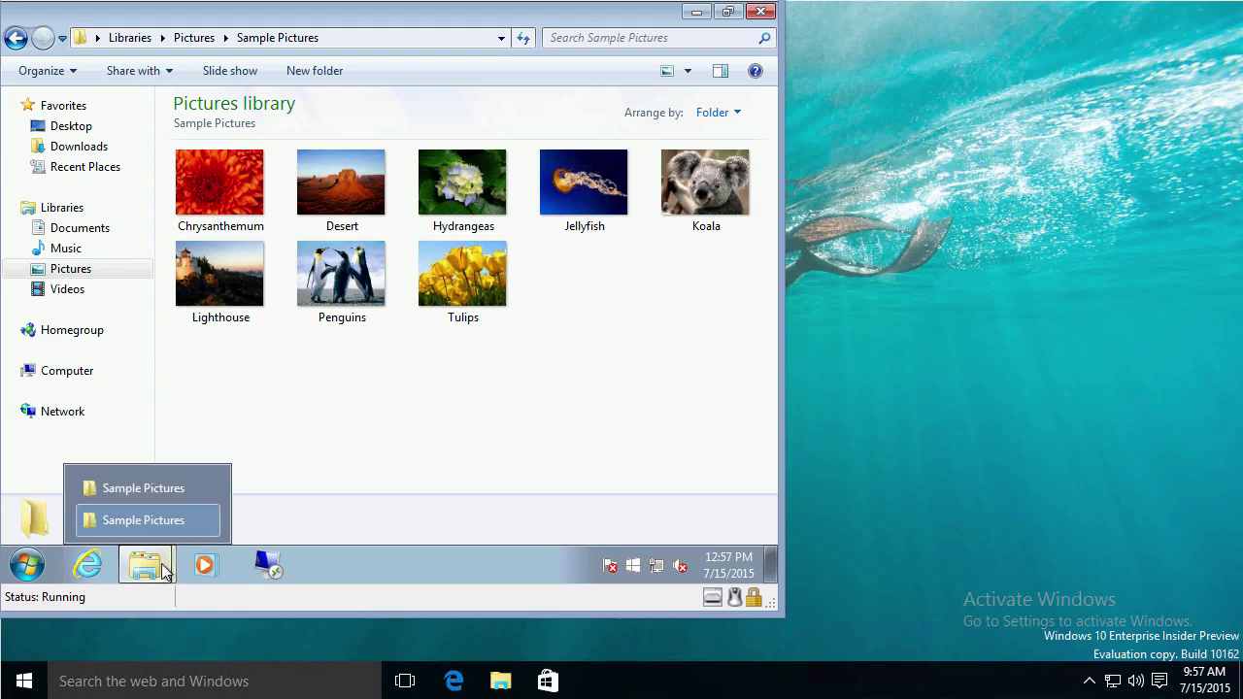
{"action": "left_click", "coordinate": [30, 568]}
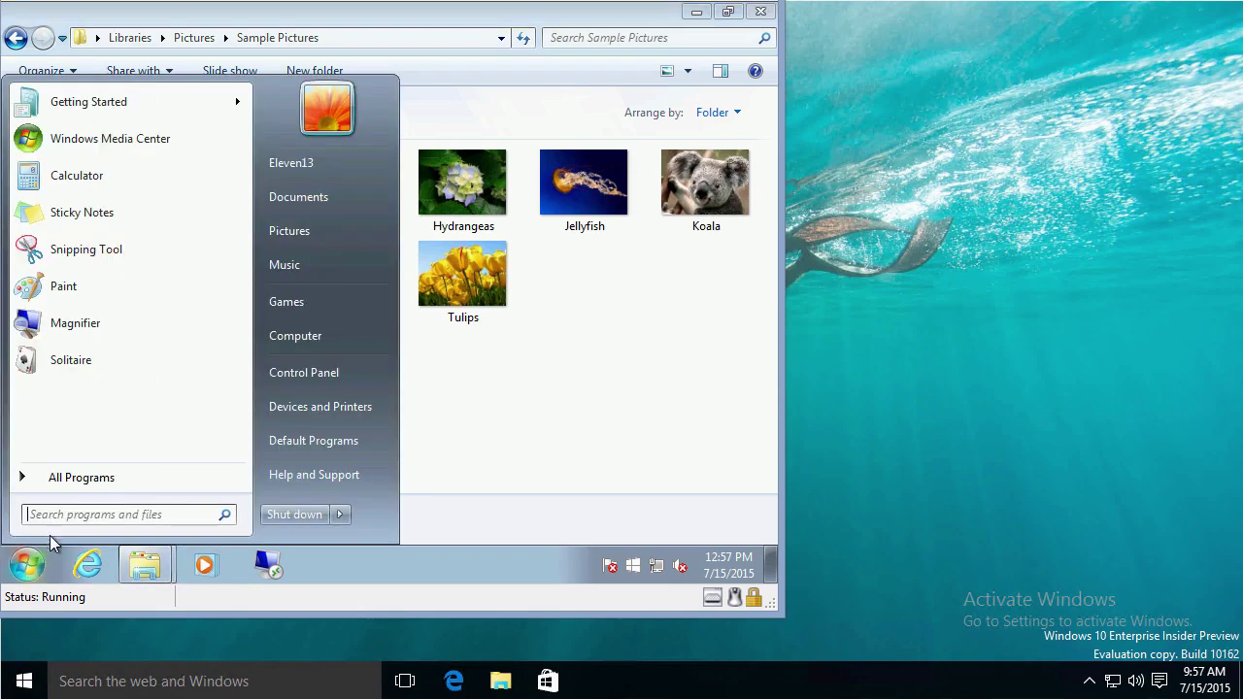
{"action": "left_click", "coordinate": [311, 340]}
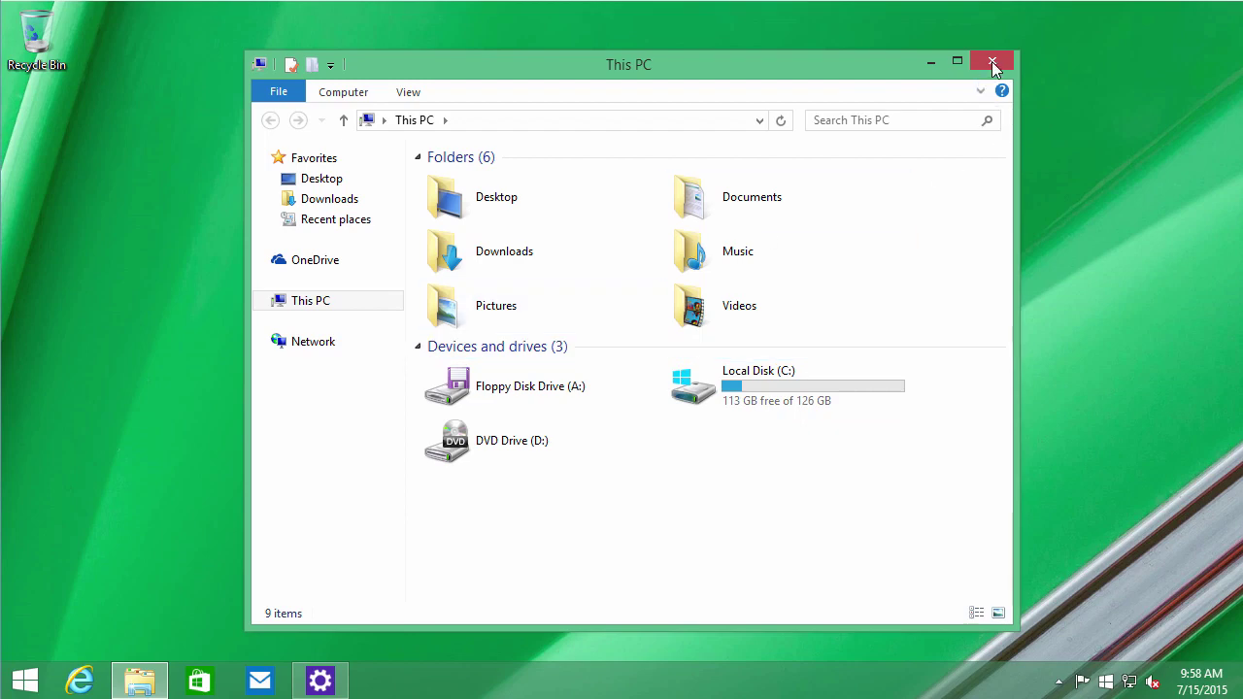
Close This PC and reopen it twice from the taskbar's File Explorer button
{"action": "left_click", "coordinate": [991, 61]}
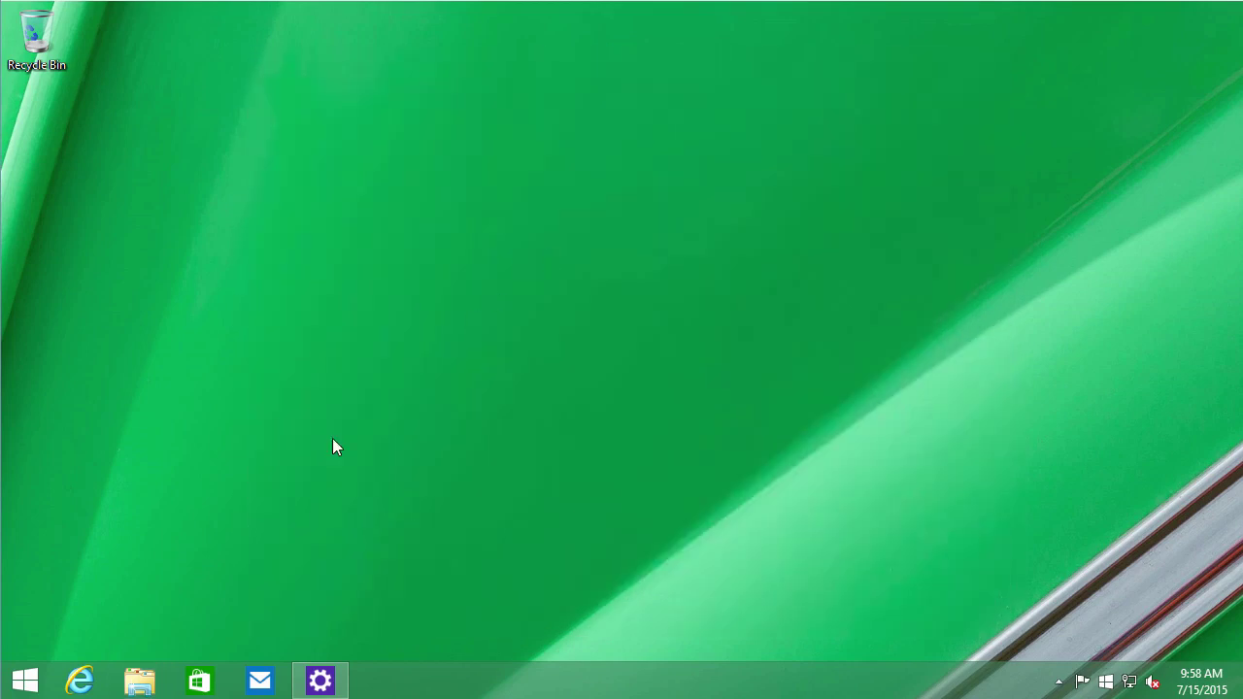
{"action": "left_click", "coordinate": [141, 685]}
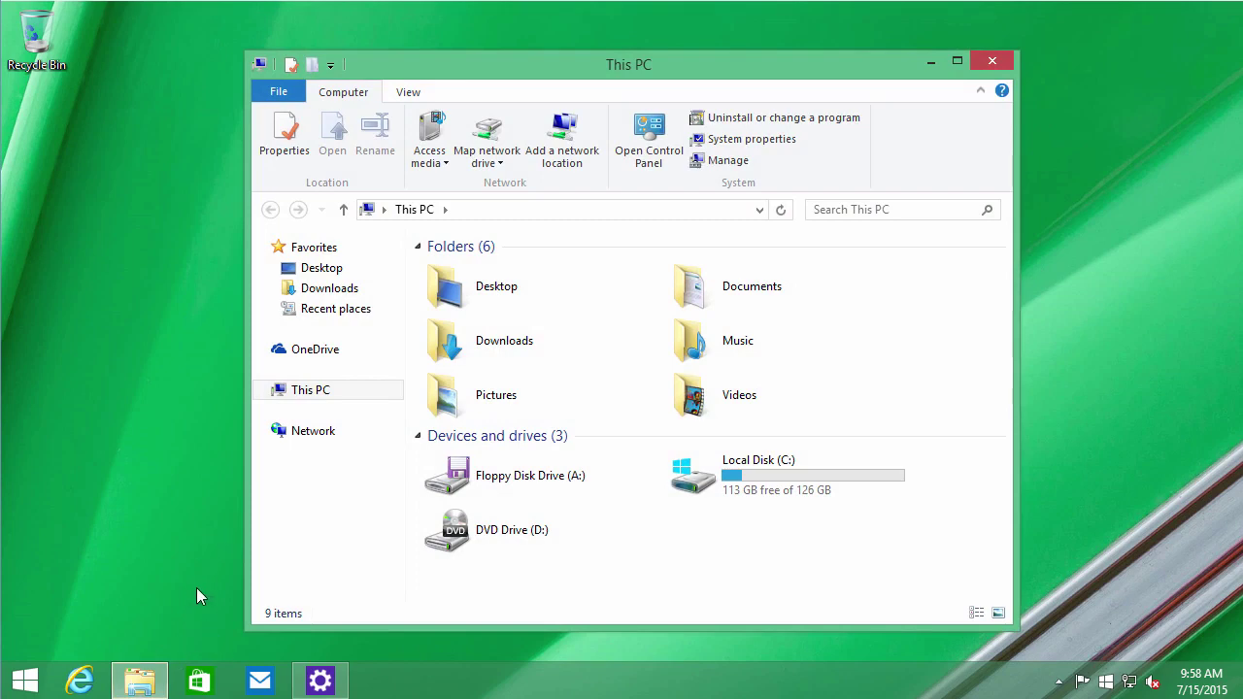
{"action": "key", "text": "alt+F4"}
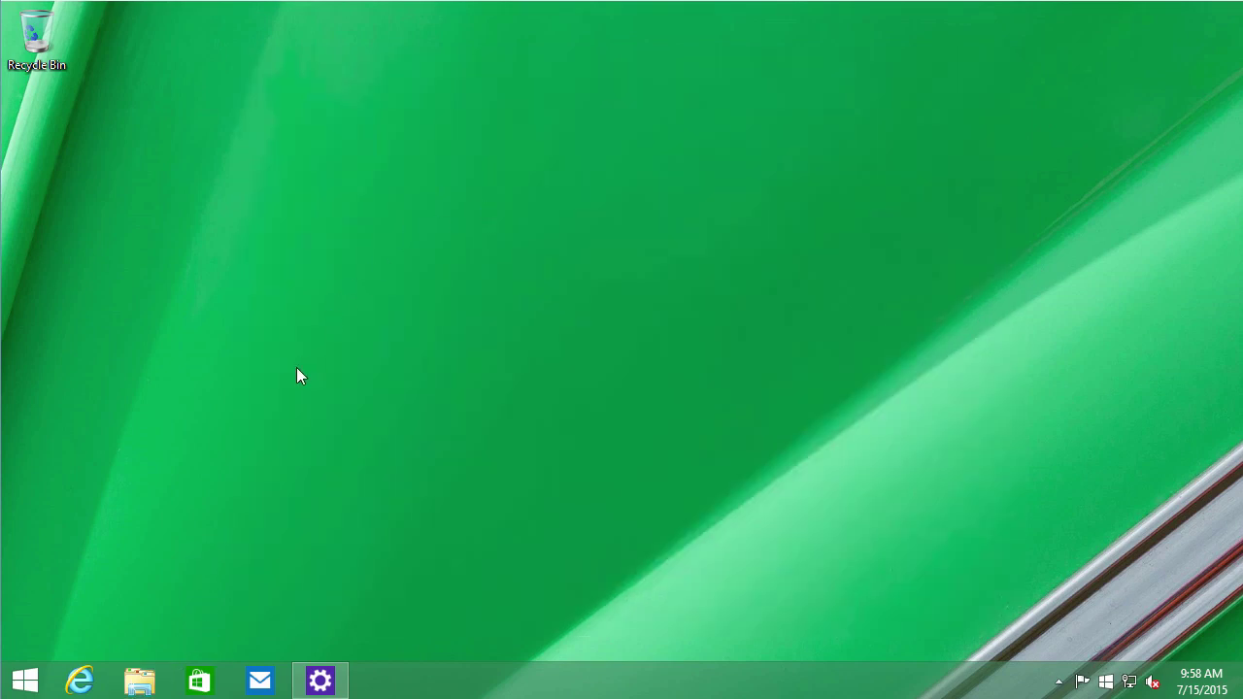
{"action": "left_click", "coordinate": [141, 686]}
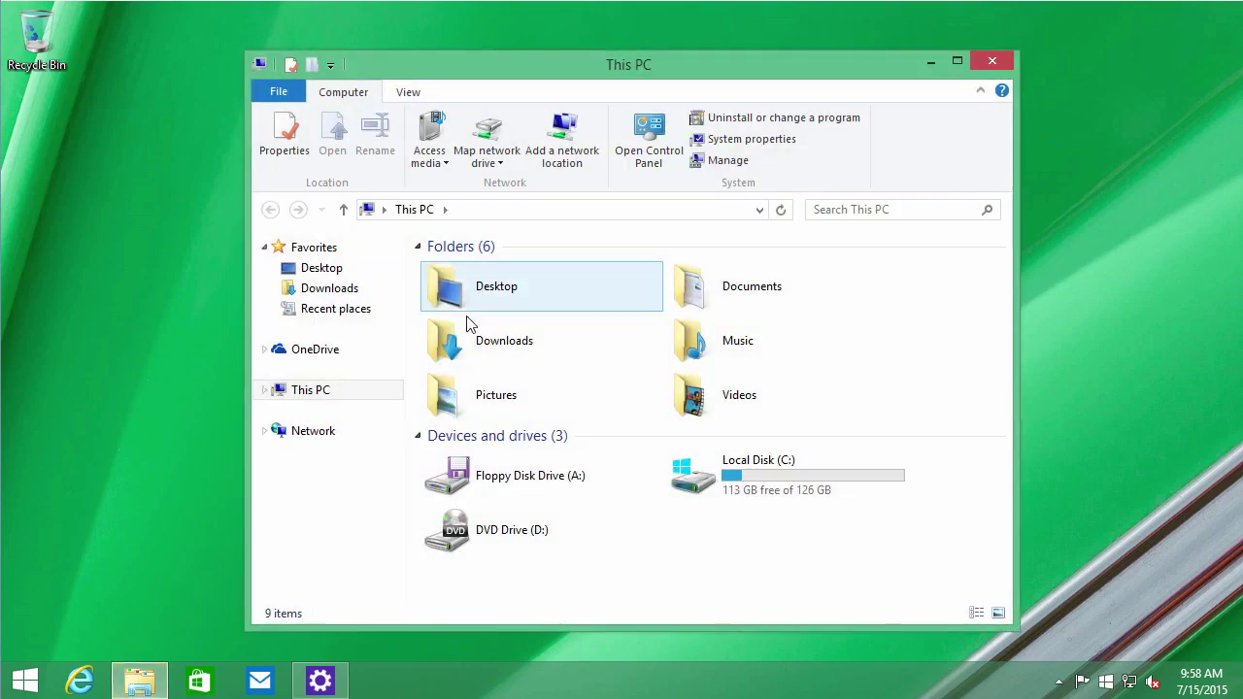
Select the Local Disk (C:) and DVD Drive (D:), then go to the Start screen
{"action": "left_click", "coordinate": [680, 471]}
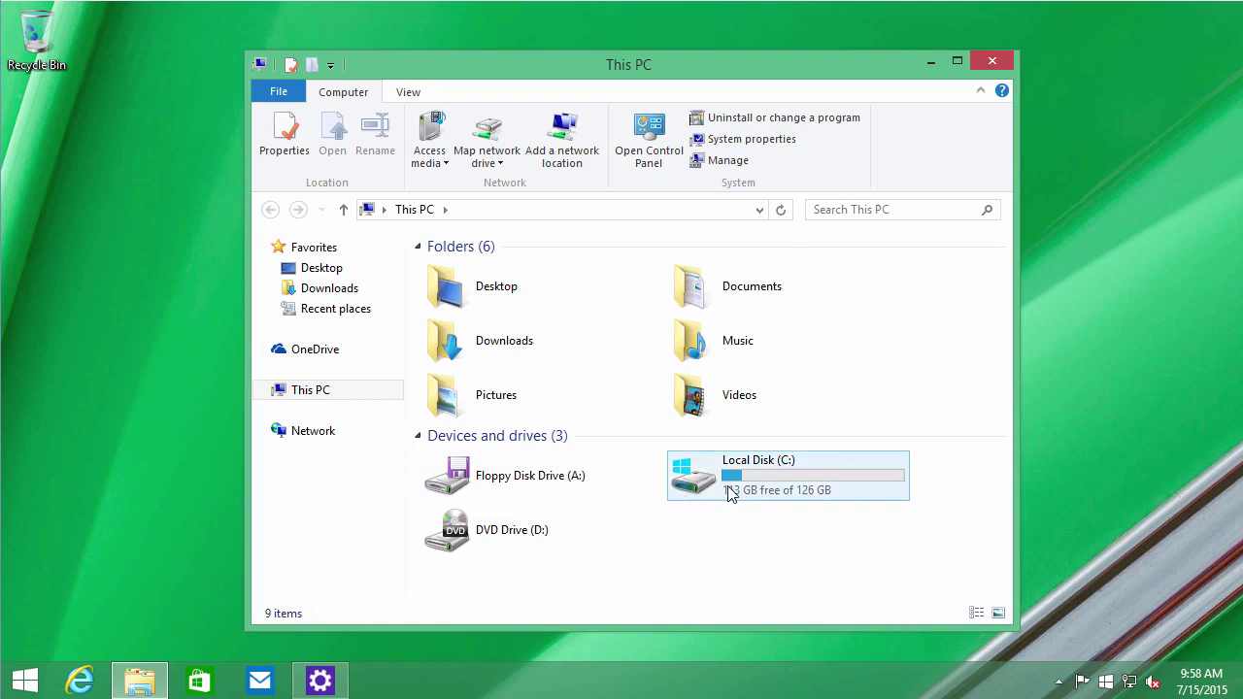
{"action": "left_click", "coordinate": [618, 529]}
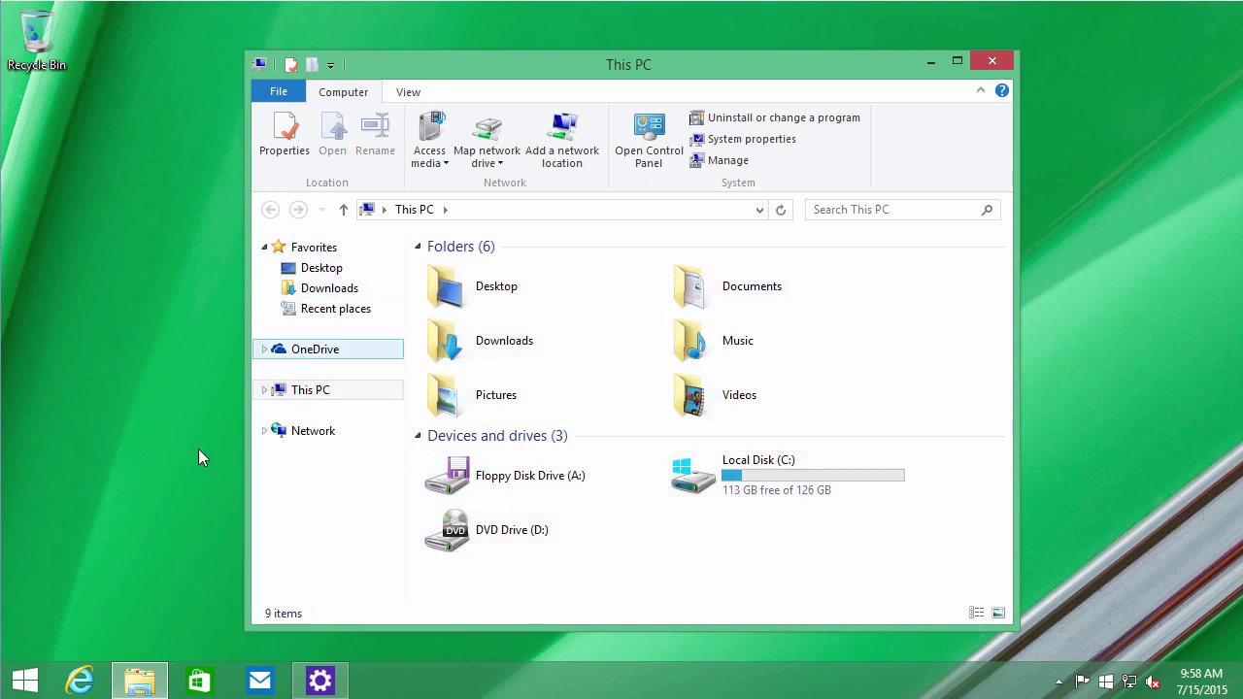
{"action": "left_click", "coordinate": [38, 675]}
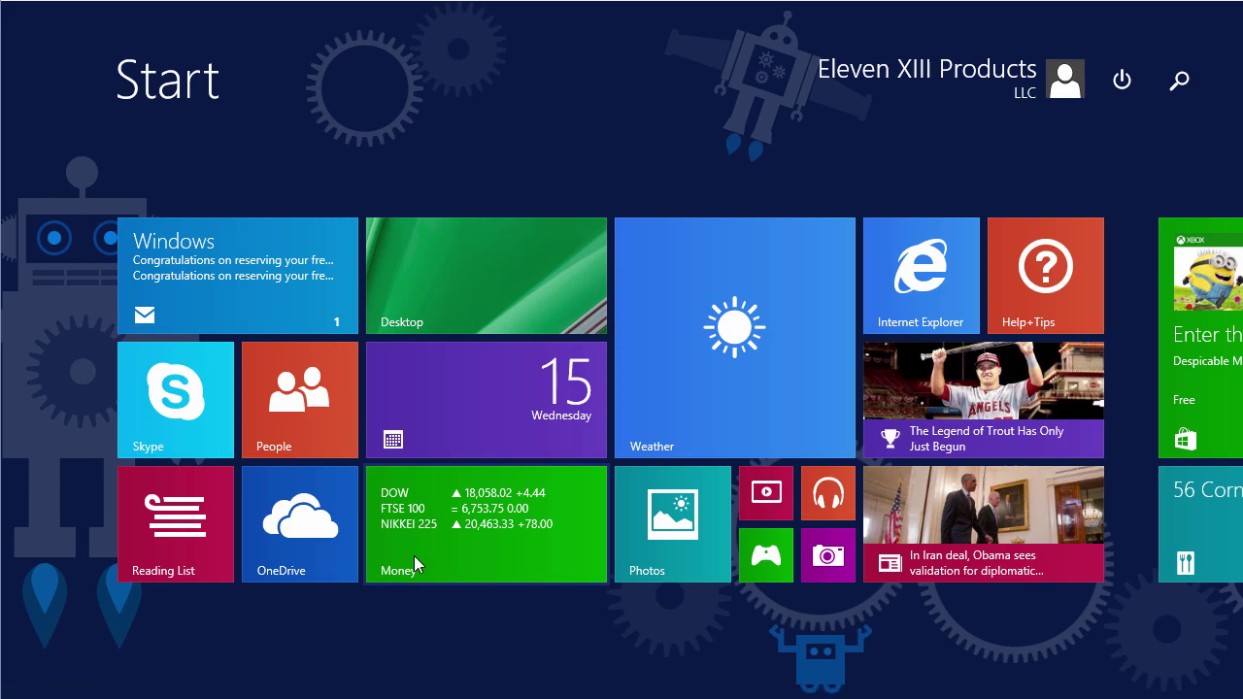
{"action": "type", "text": ".doc"}
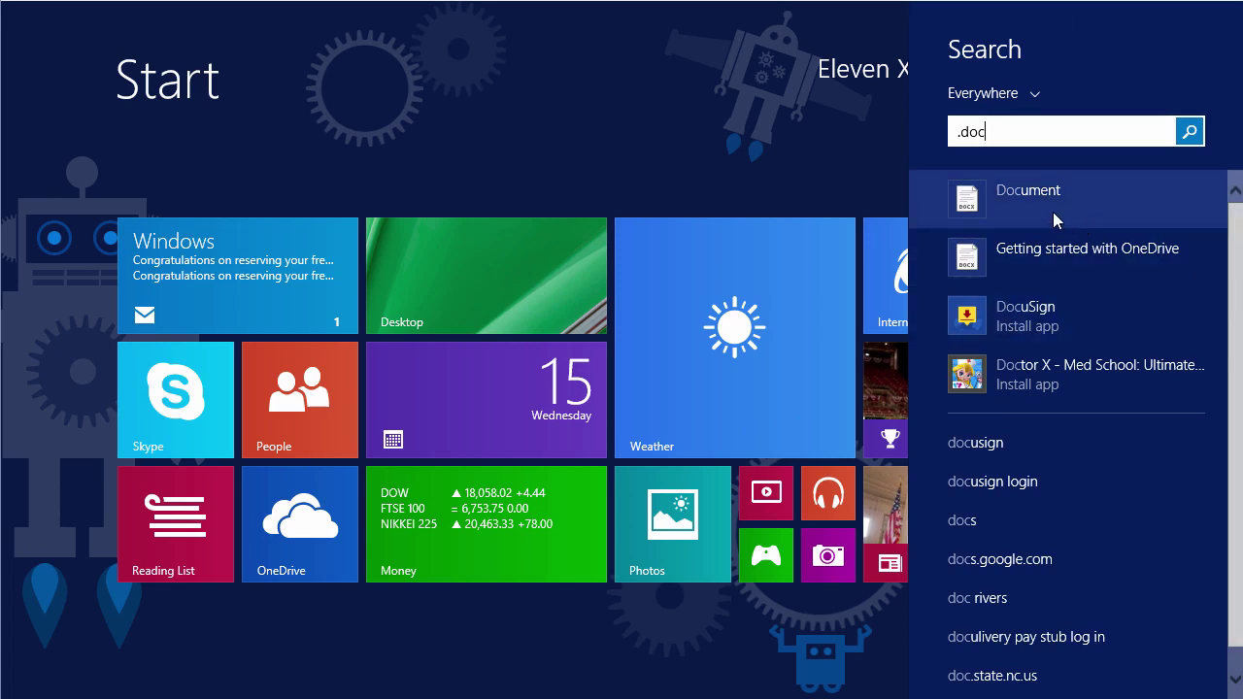
{"action": "left_click", "coordinate": [679, 145]}
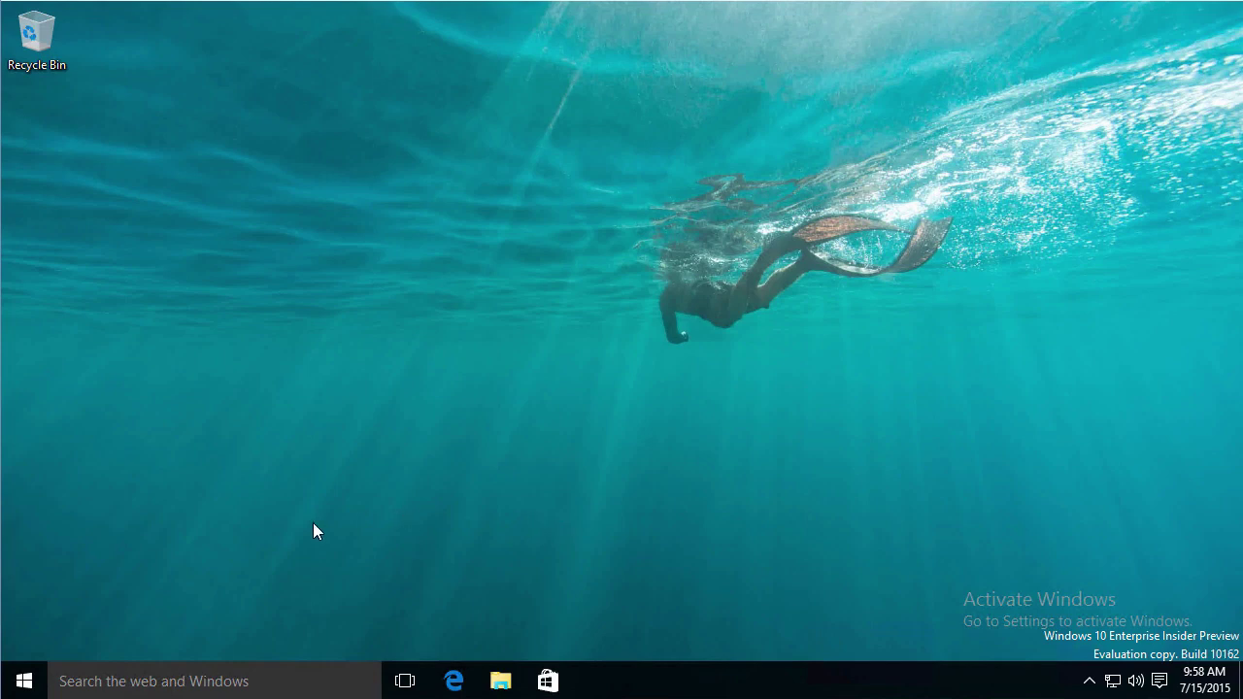
{"action": "left_click", "coordinate": [107, 680]}
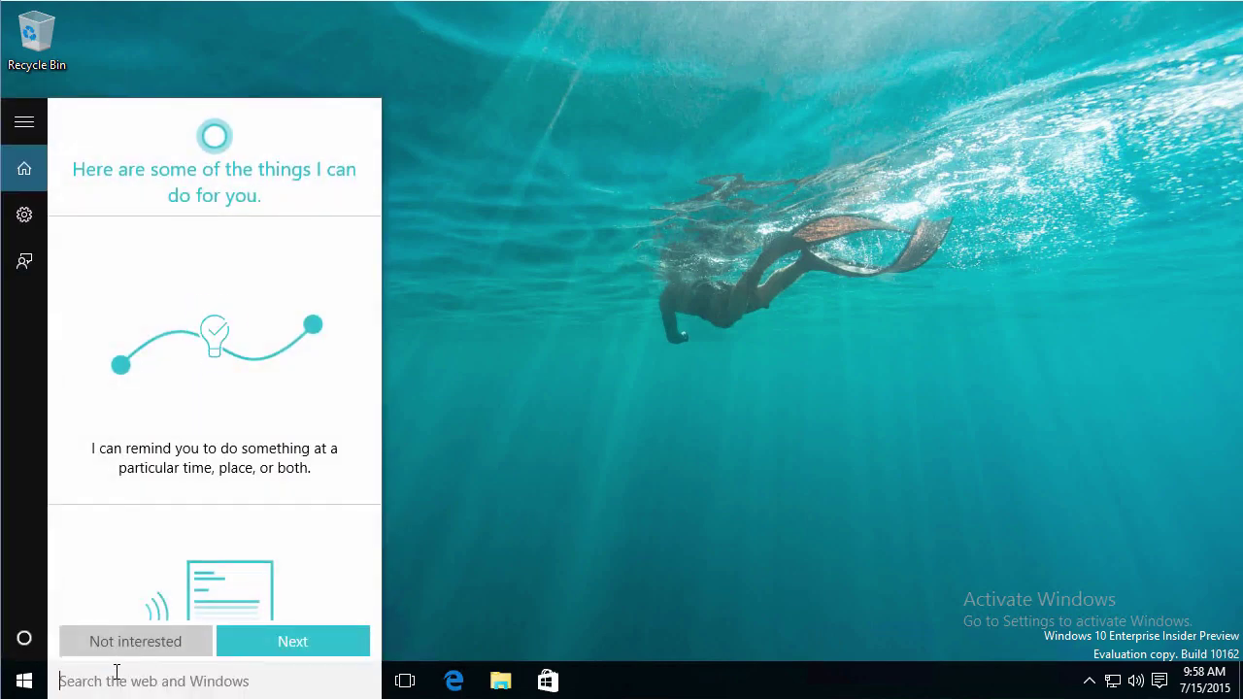
{"action": "type", "text": ".text"}
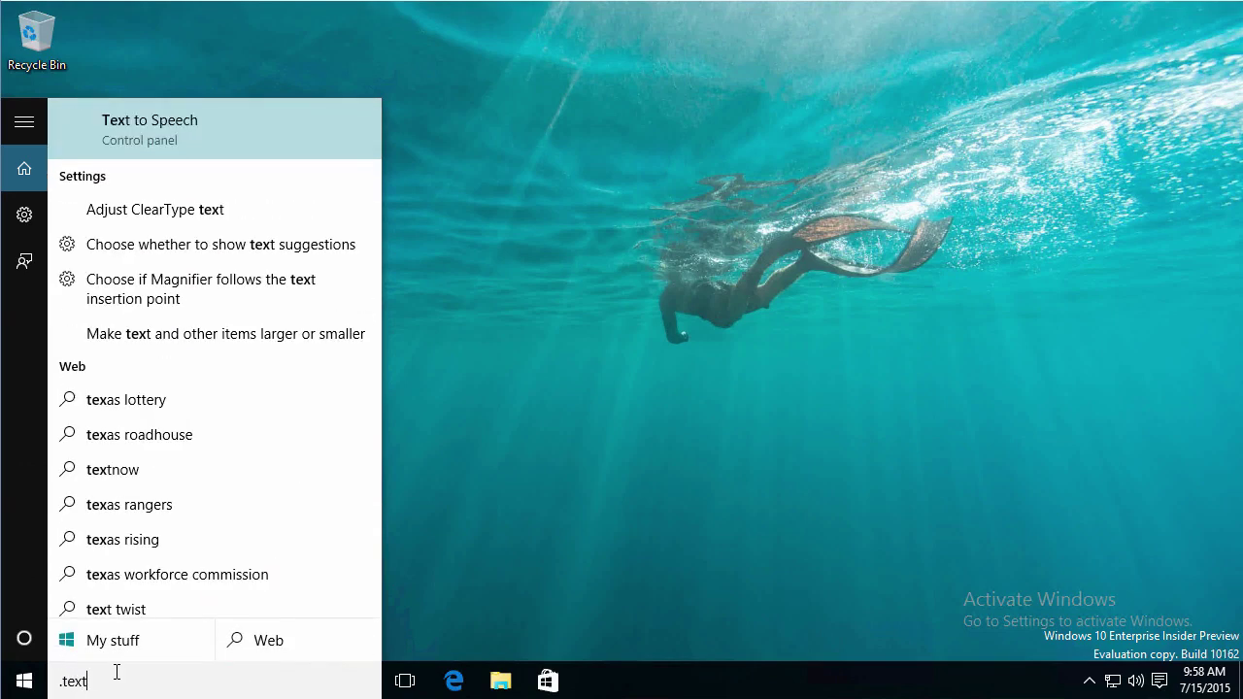
{"action": "key", "text": "BackSpace"}
{"action": "key", "text": "BackSpace"}
{"action": "key", "text": "BackSpace"}
{"action": "key", "text": "BackSpace"}
{"action": "type", "text": "txt"}
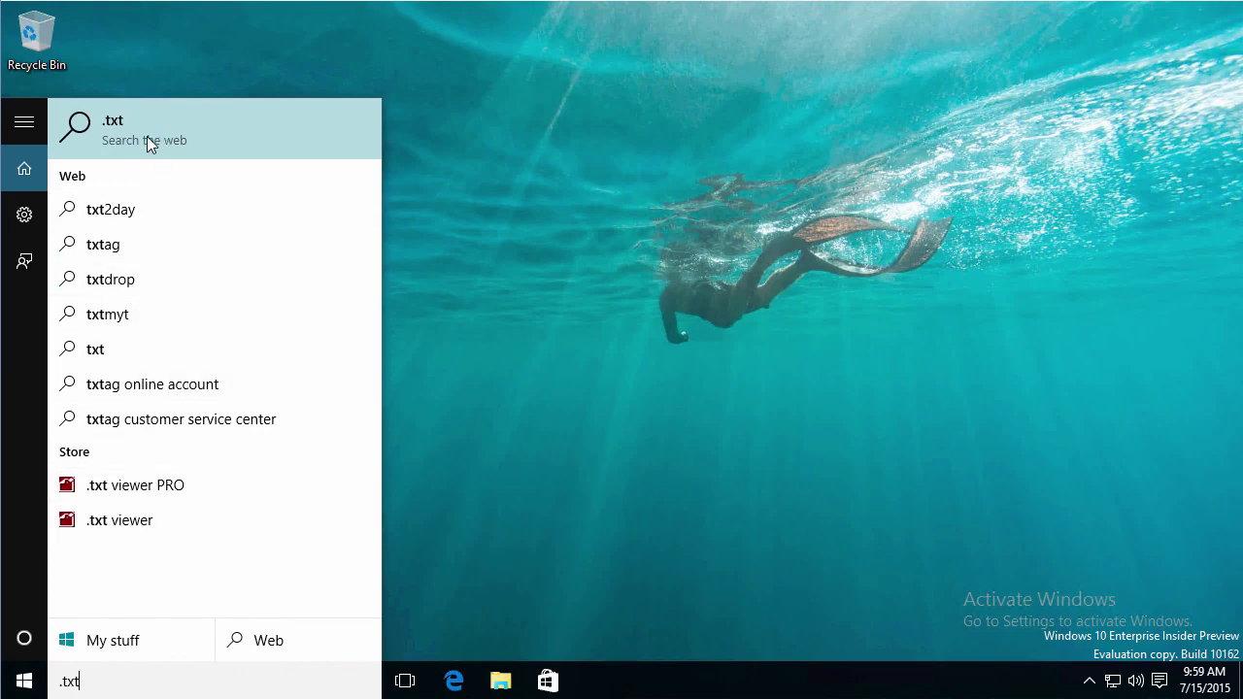
{"action": "left_click", "coordinate": [406, 393]}
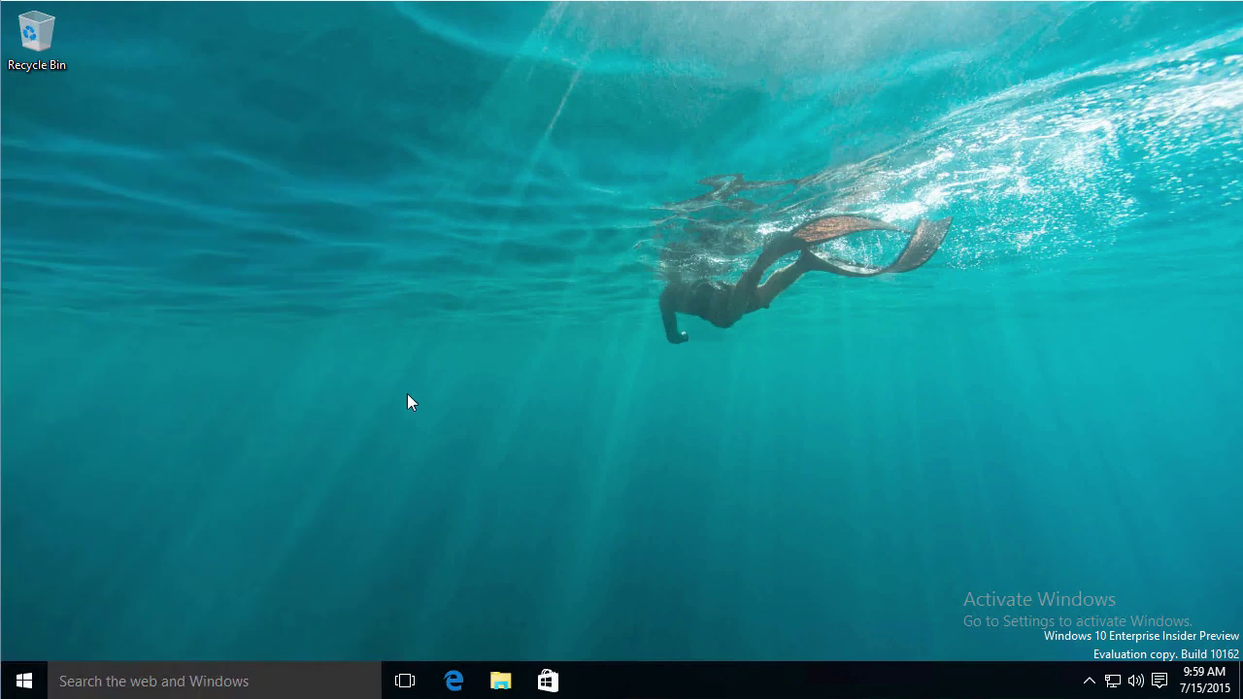
Create a new empty text document named 'test' on the desktop
{"action": "right_click", "coordinate": [352, 425]}
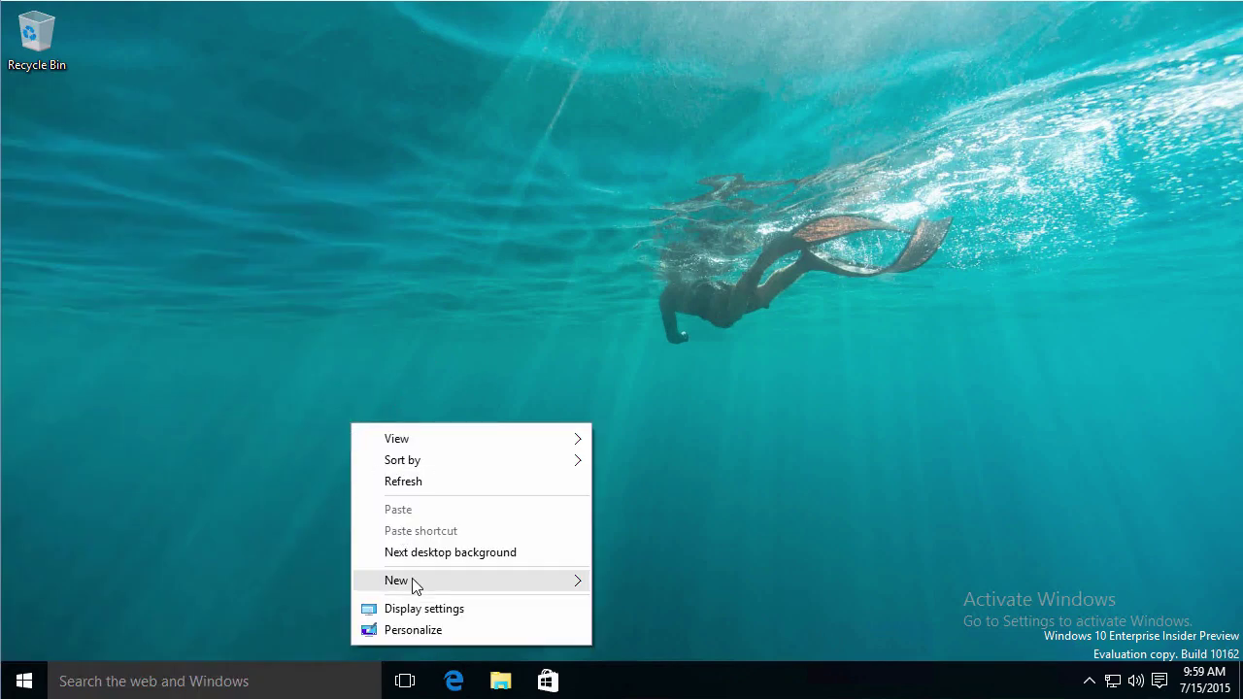
{"action": "mouse_move", "coordinate": [418, 580]}
{"action": "left_click", "coordinate": [664, 555]}
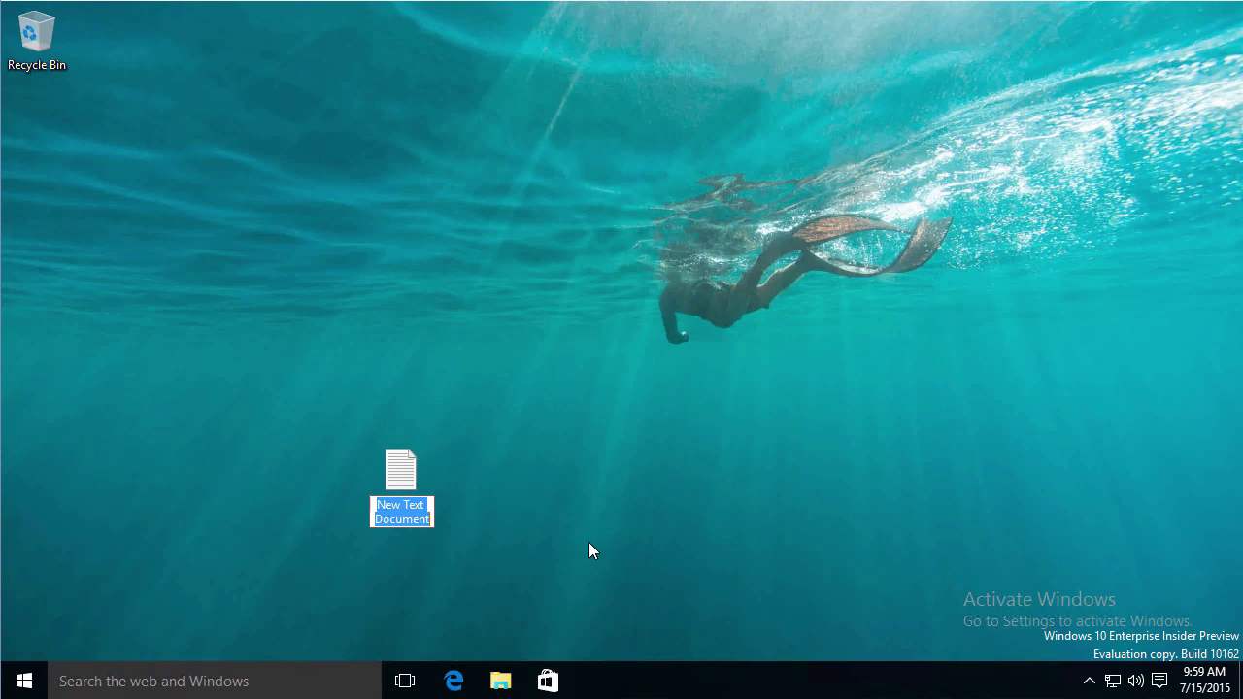
{"action": "type", "text": "test"}
{"action": "key", "text": "Return"}
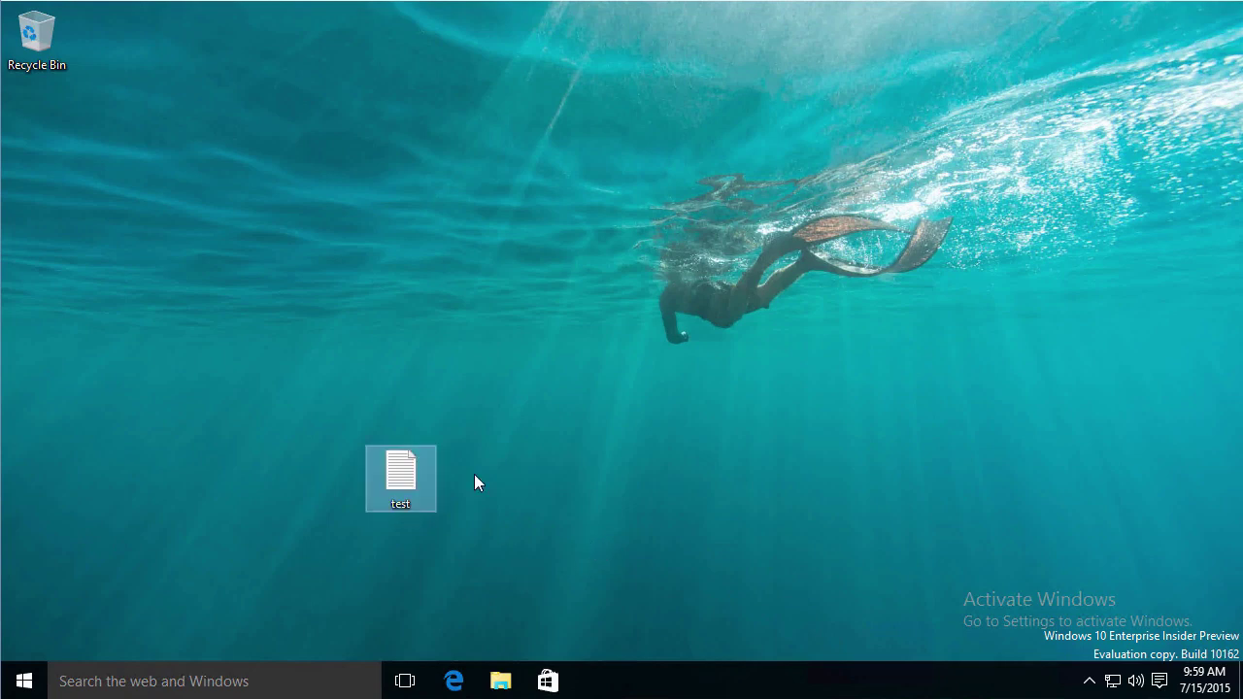
{"action": "left_click", "coordinate": [475, 476]}
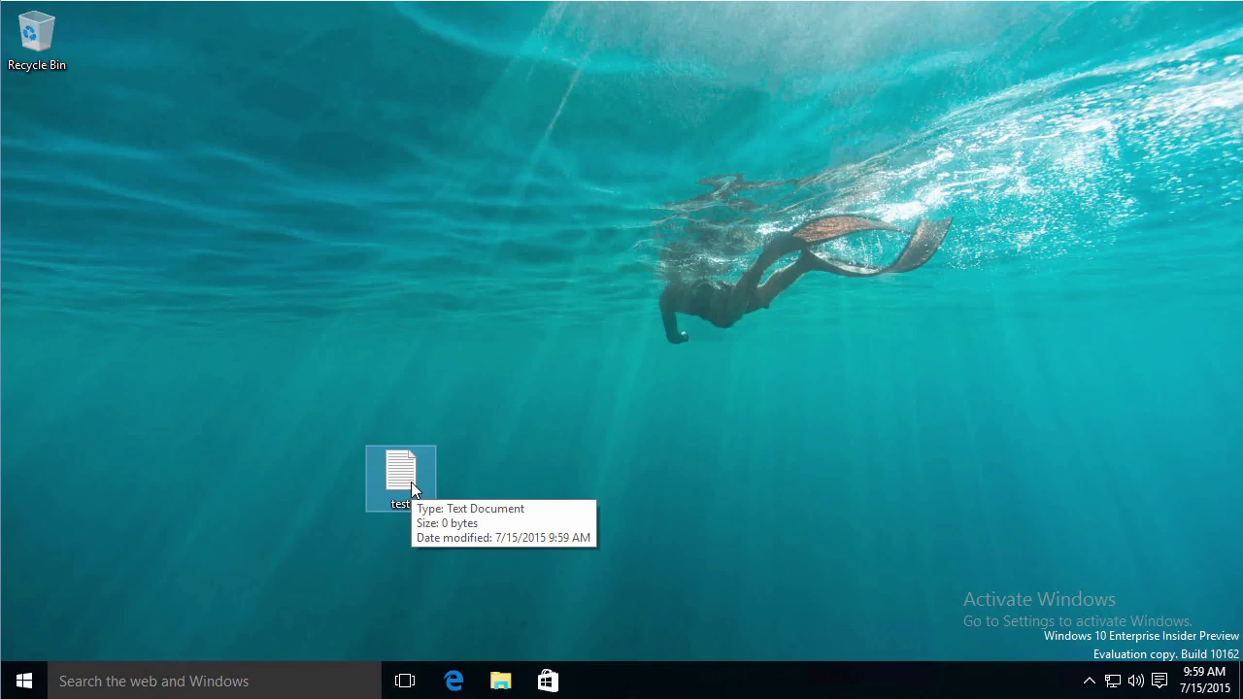
Paste the test file into the empty Documents folder in File Explorer
{"action": "left_click", "coordinate": [512, 685]}
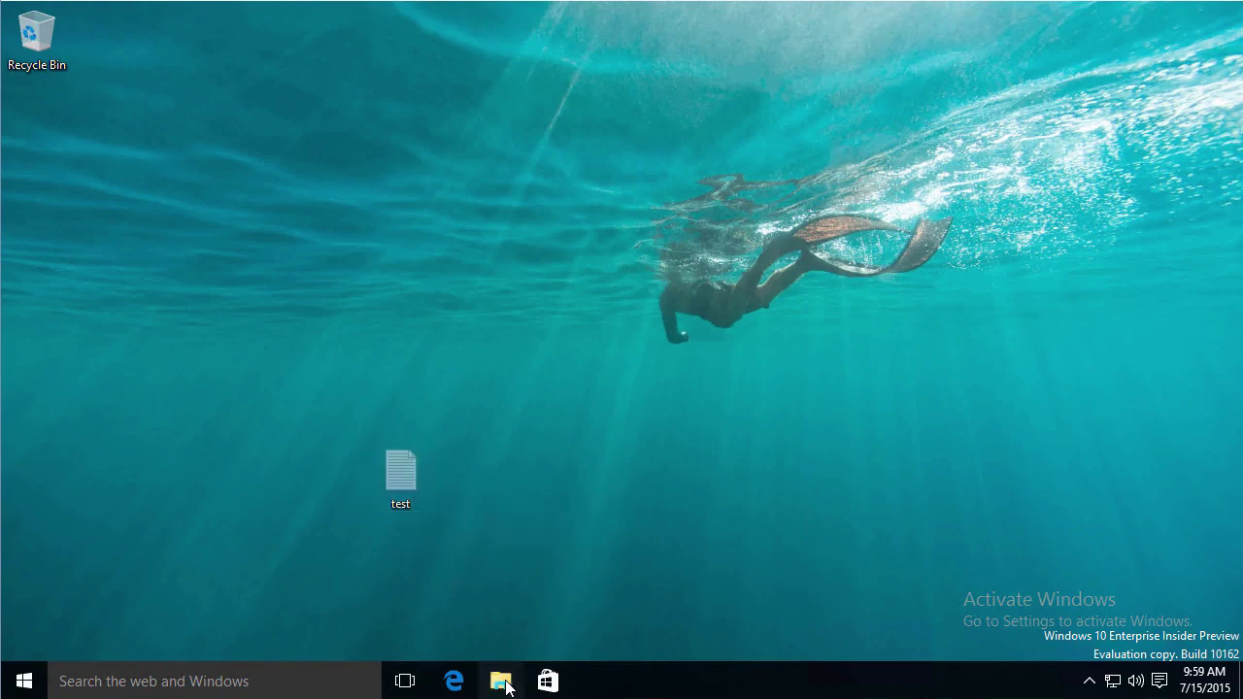
{"action": "left_click", "coordinate": [351, 318]}
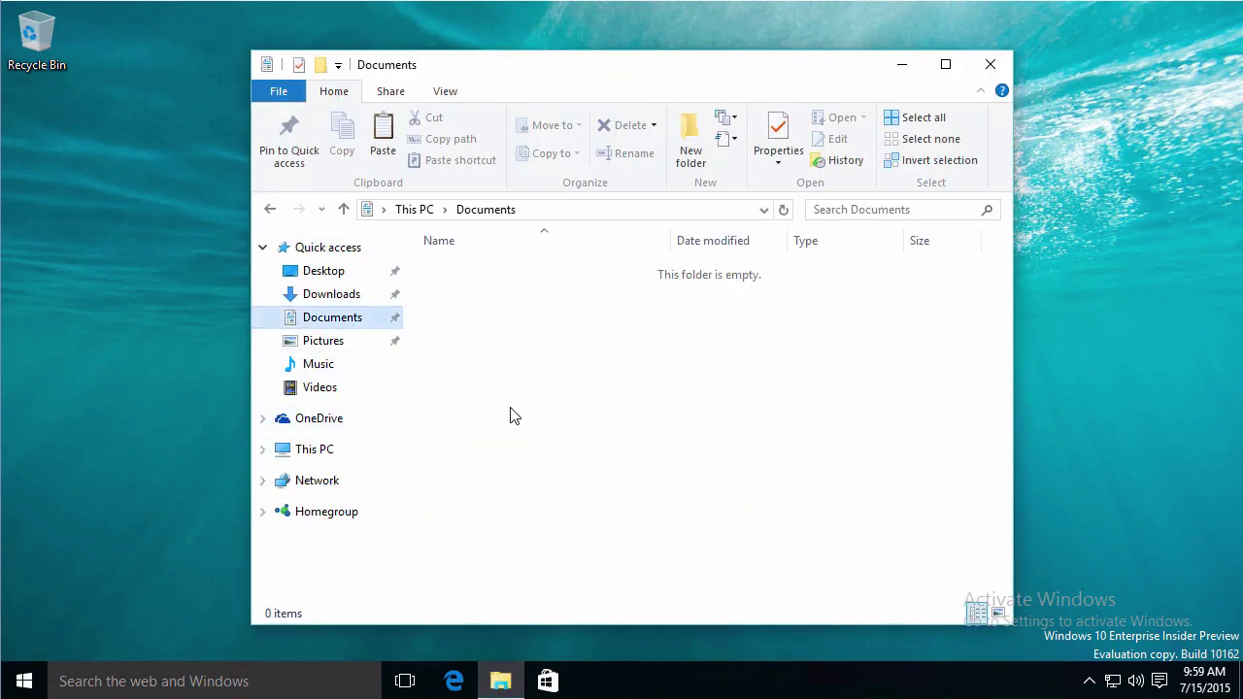
{"action": "right_click", "coordinate": [511, 417]}
{"action": "left_click", "coordinate": [568, 263]}
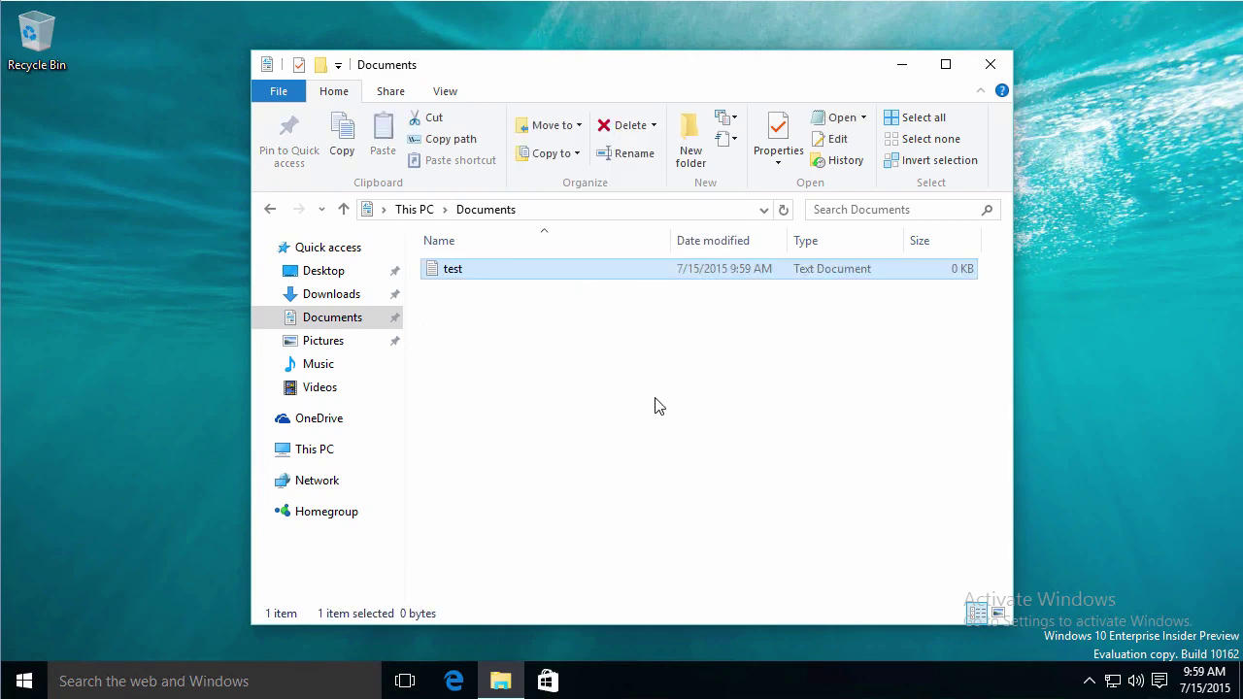
{"action": "left_click", "coordinate": [990, 64]}
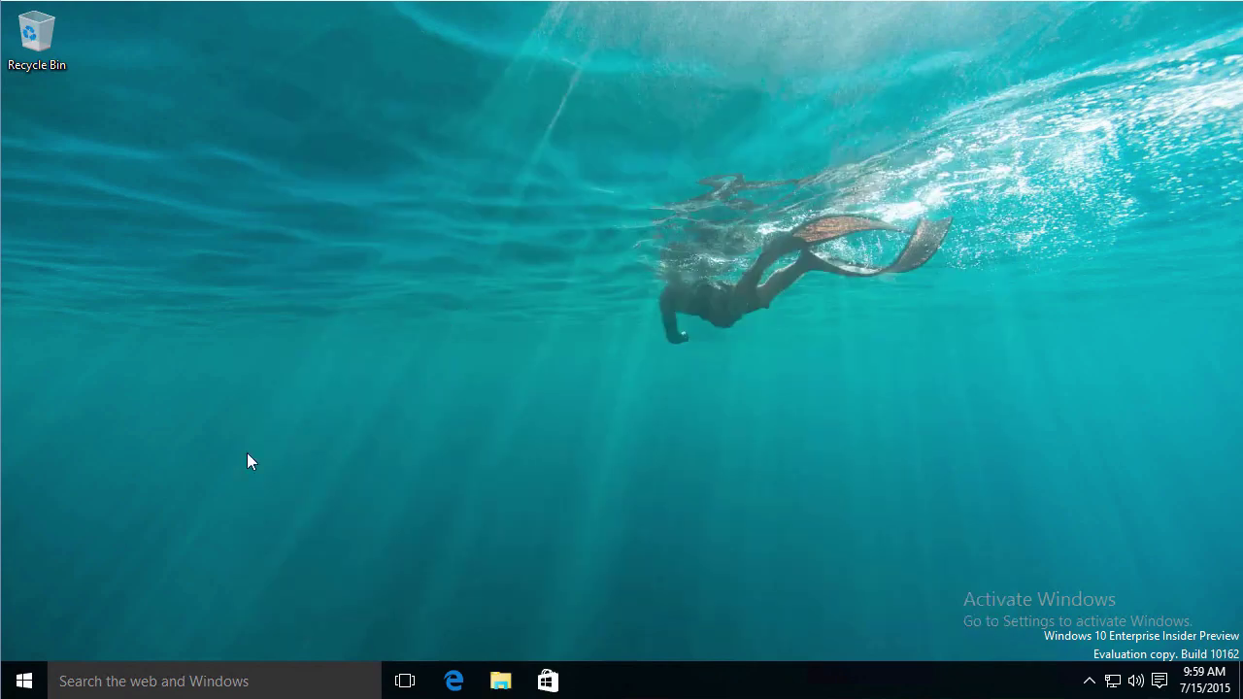
{"action": "left_click", "coordinate": [98, 682]}
{"action": "type", "text": "test"}
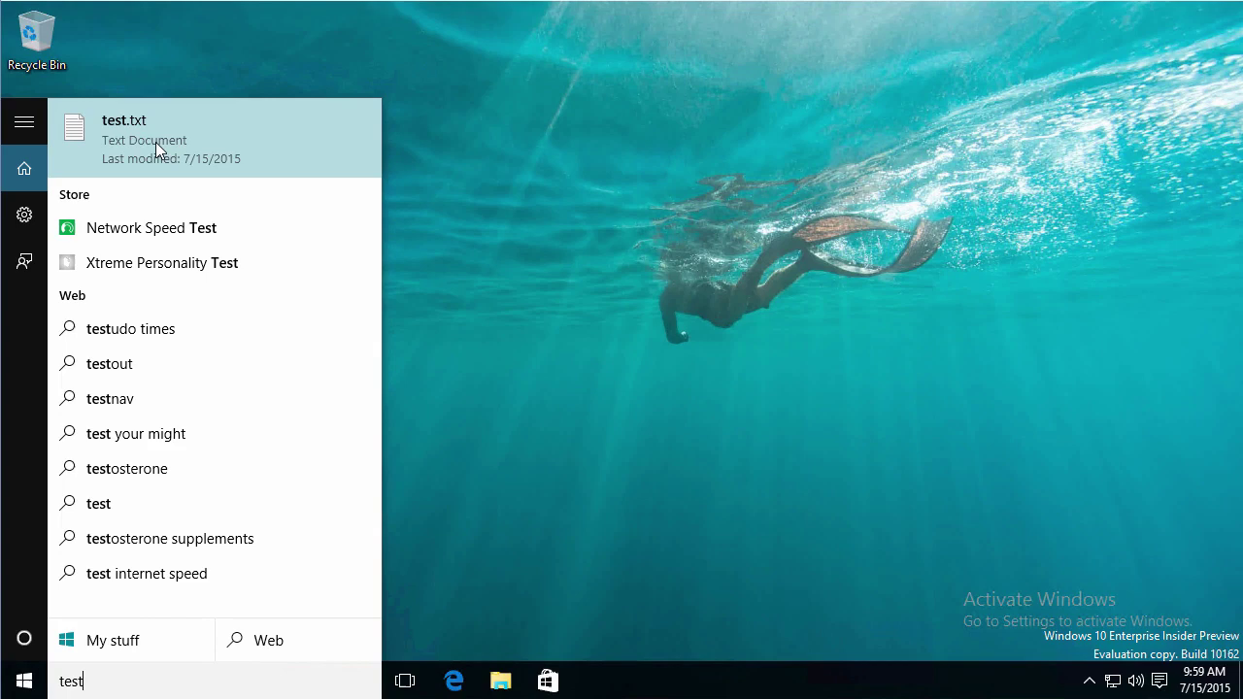
{"action": "right_click", "coordinate": [217, 141]}
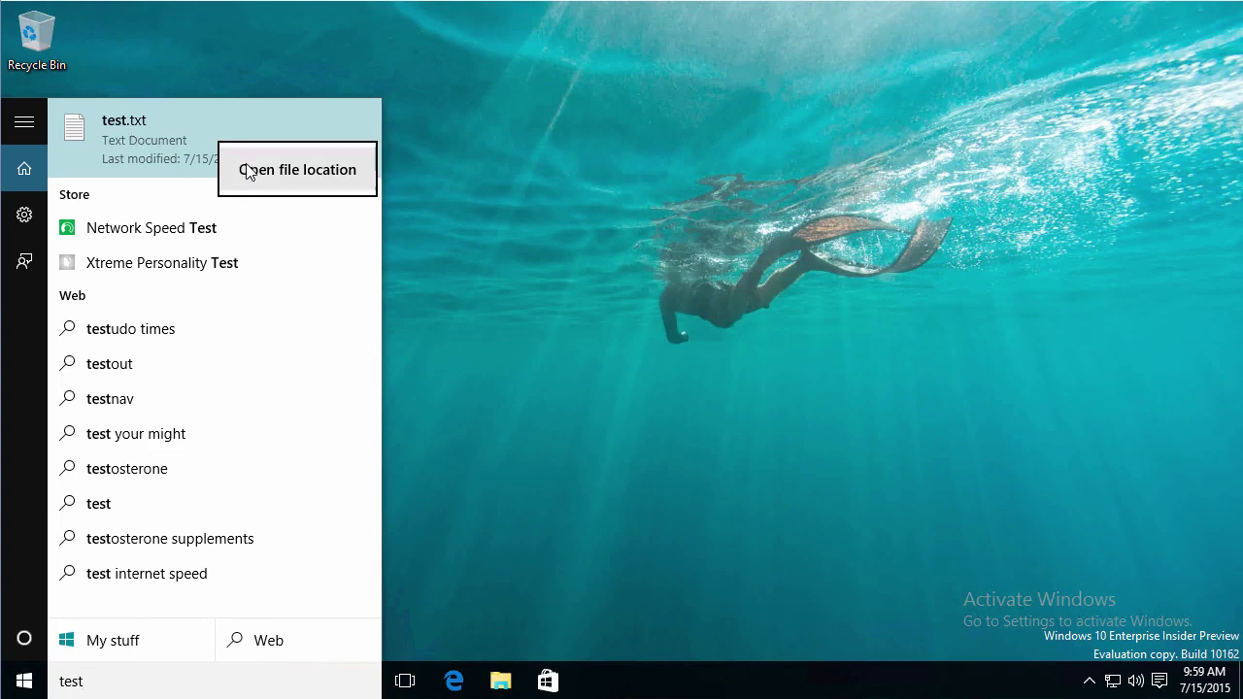
{"action": "left_click", "coordinate": [248, 172]}
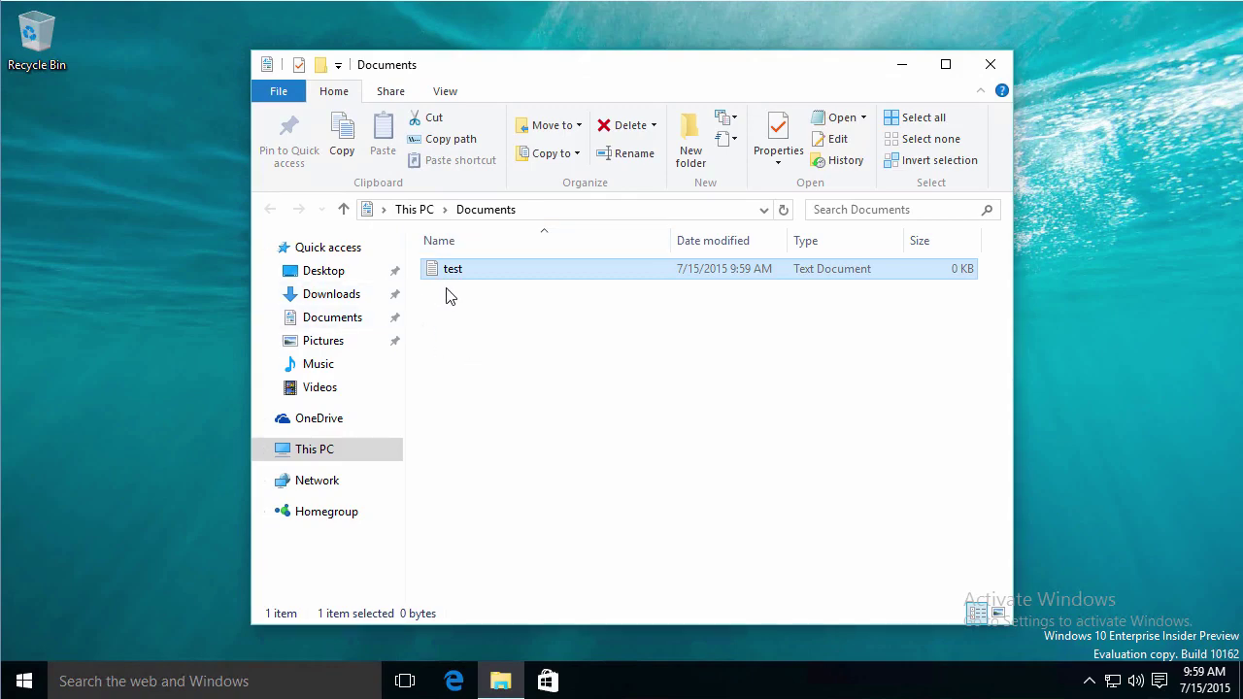
{"action": "left_click", "coordinate": [989, 64]}
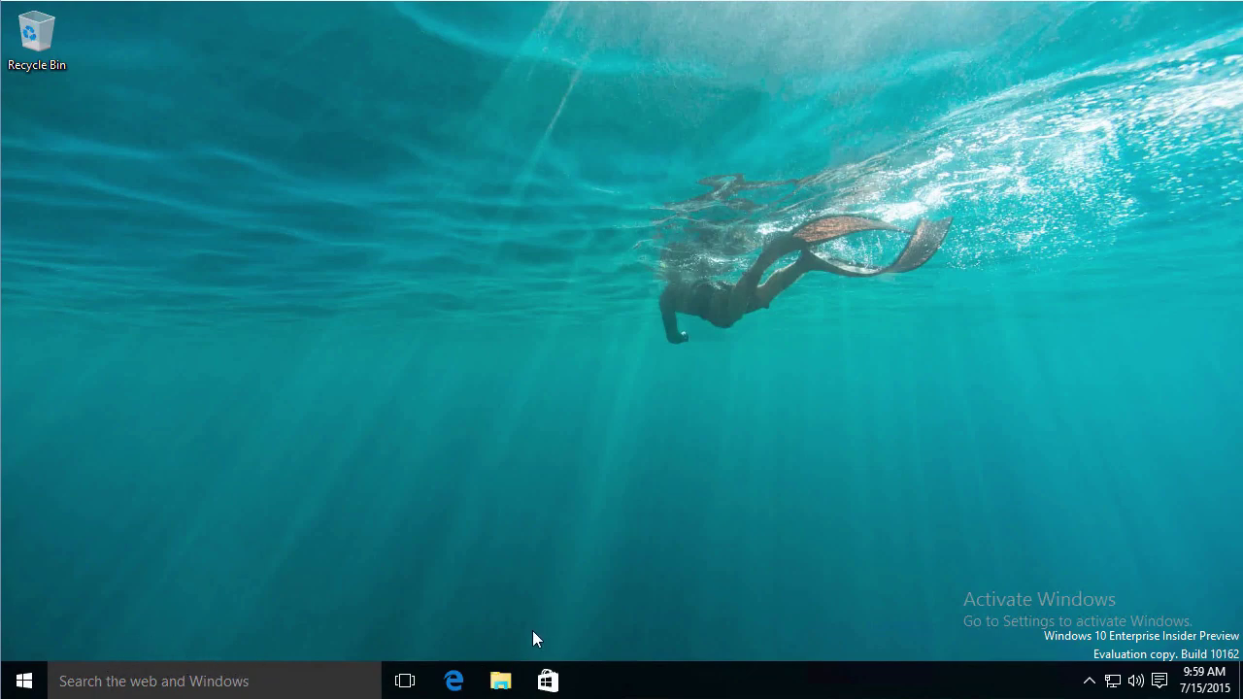
In a maximized File Explorer, browse OneDrive, Network and Homegroup, then search from This PC
{"action": "left_click", "coordinate": [501, 683]}
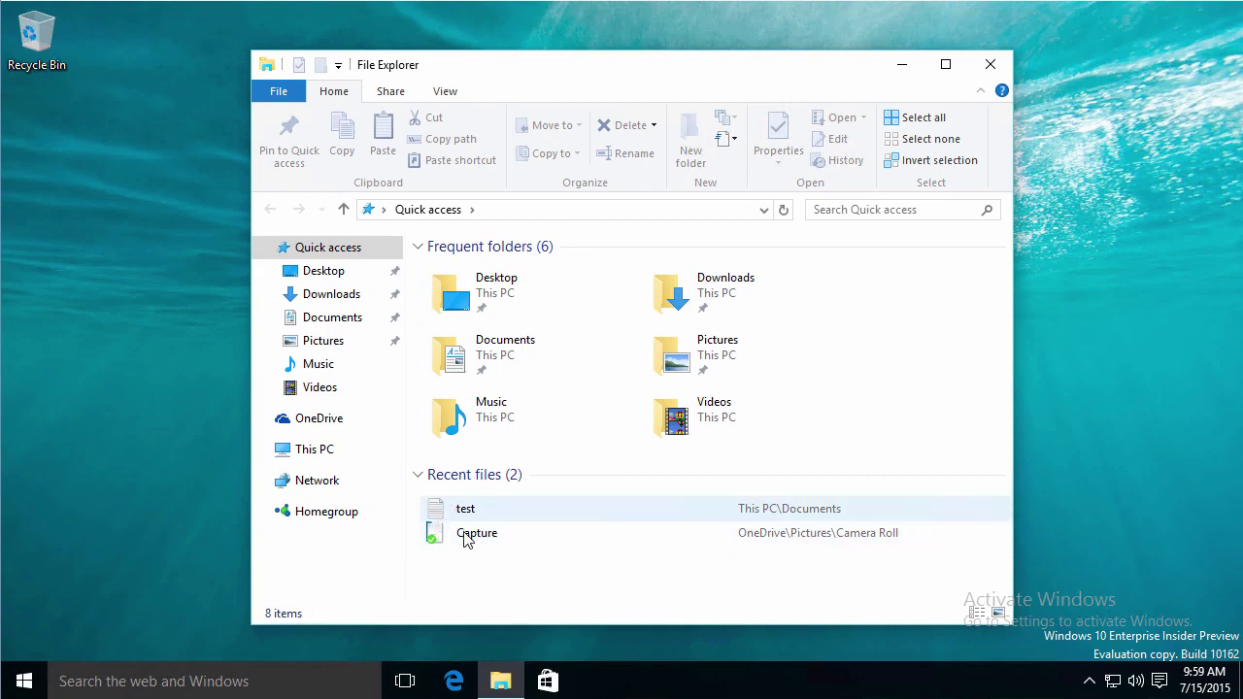
{"action": "left_click", "coordinate": [946, 65]}
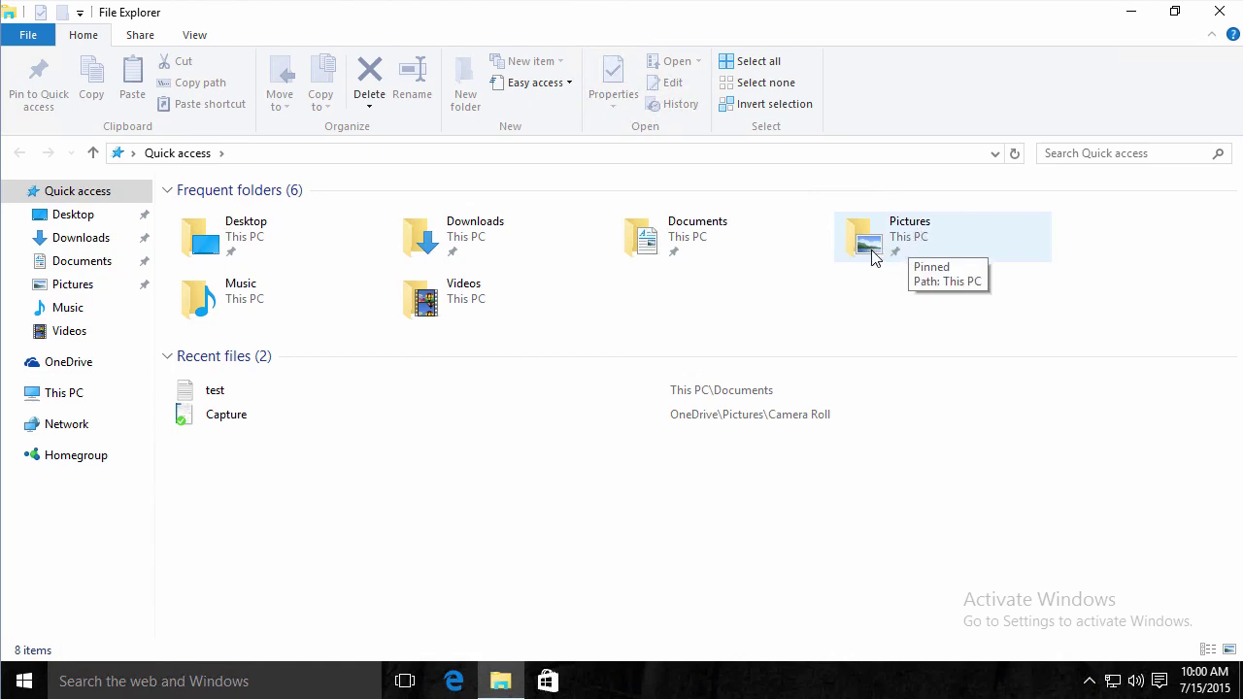
{"action": "left_click", "coordinate": [80, 367]}
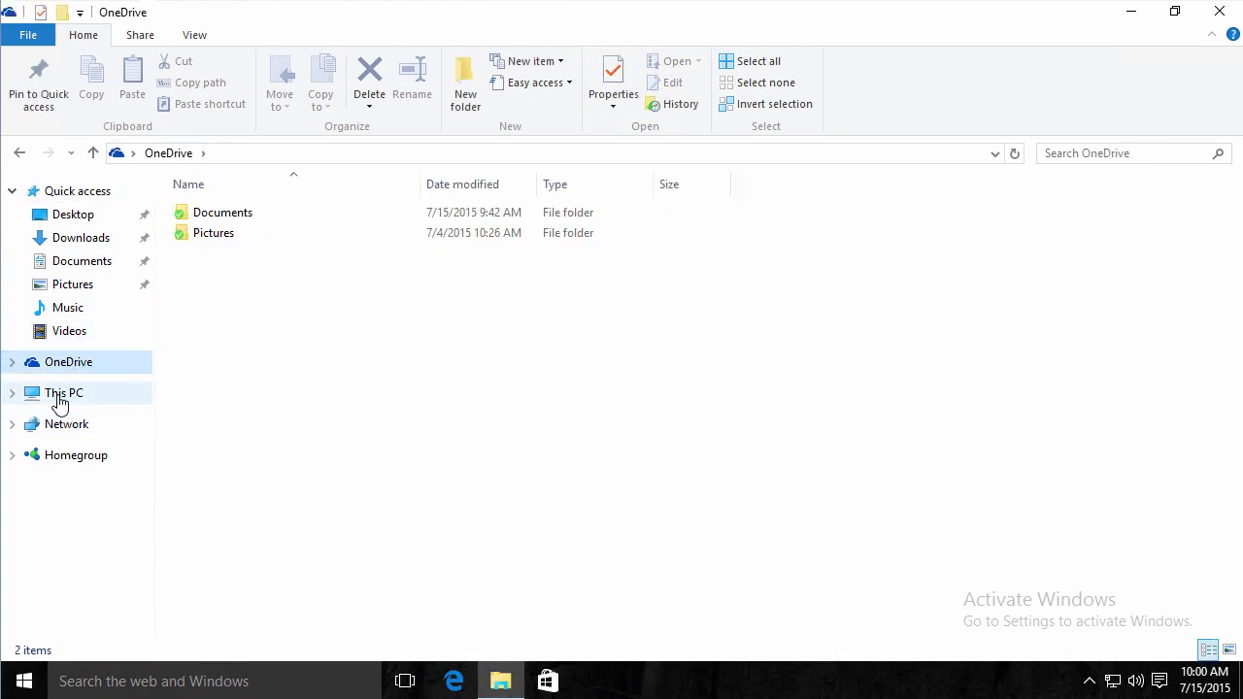
{"action": "left_click", "coordinate": [62, 398]}
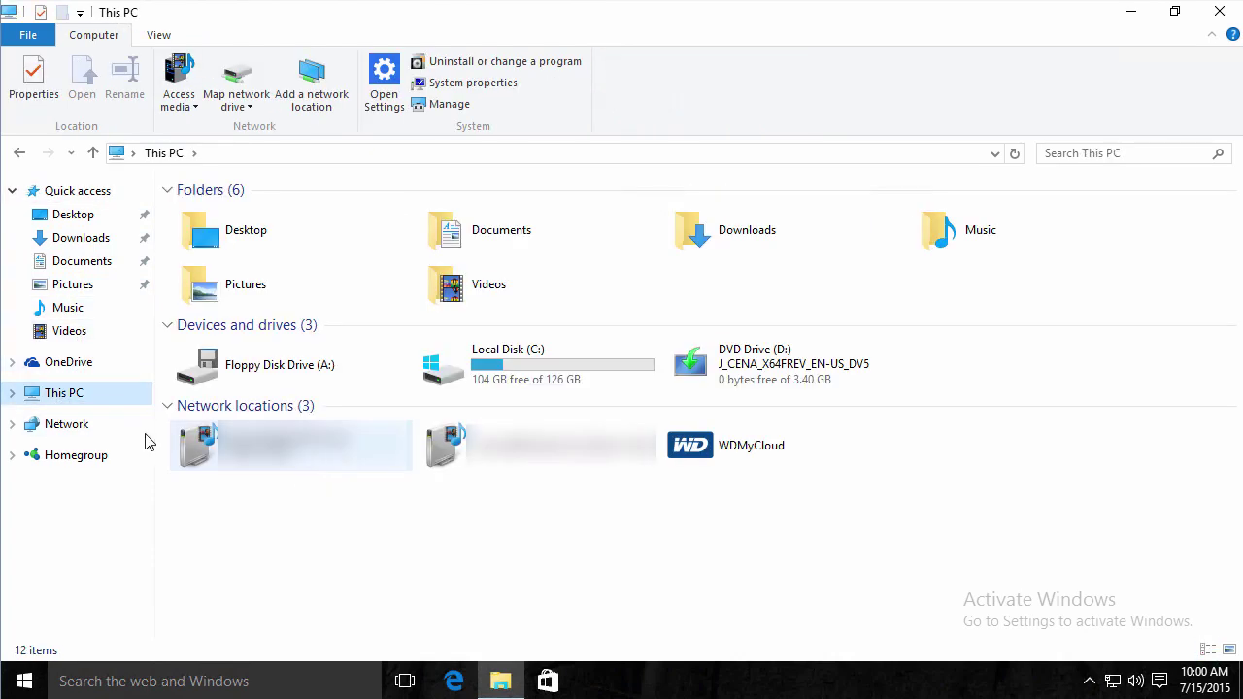
{"action": "left_click", "coordinate": [62, 427]}
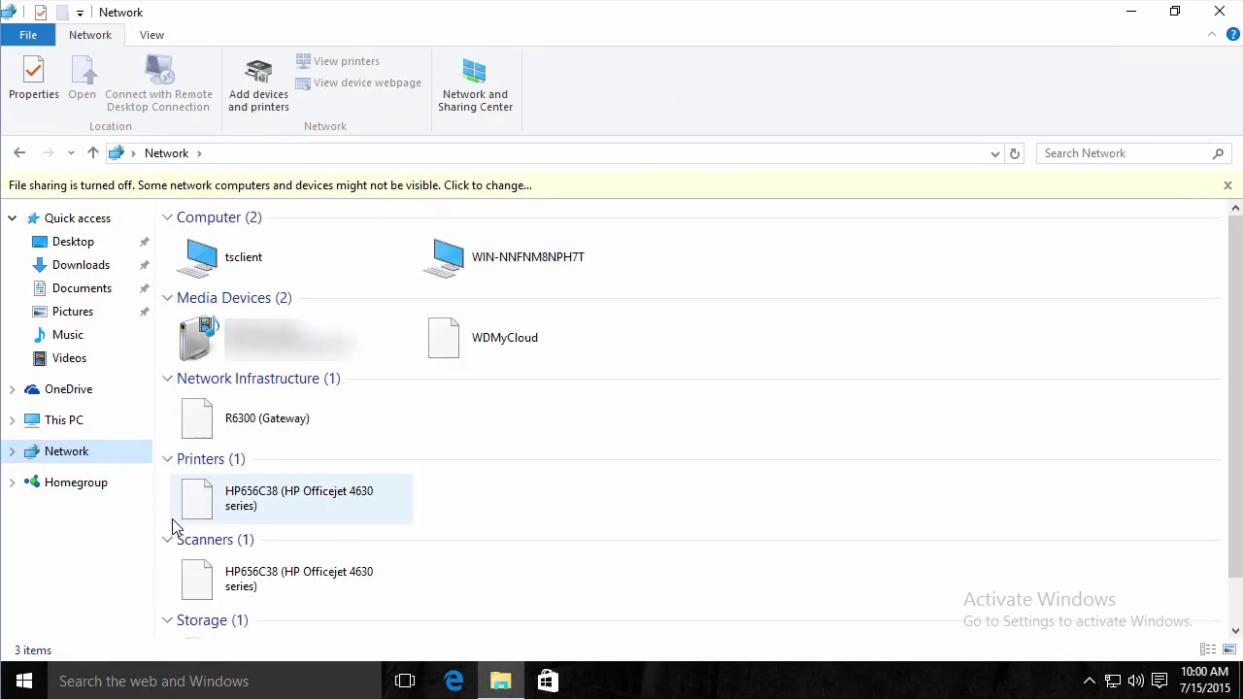
{"action": "left_click", "coordinate": [68, 483]}
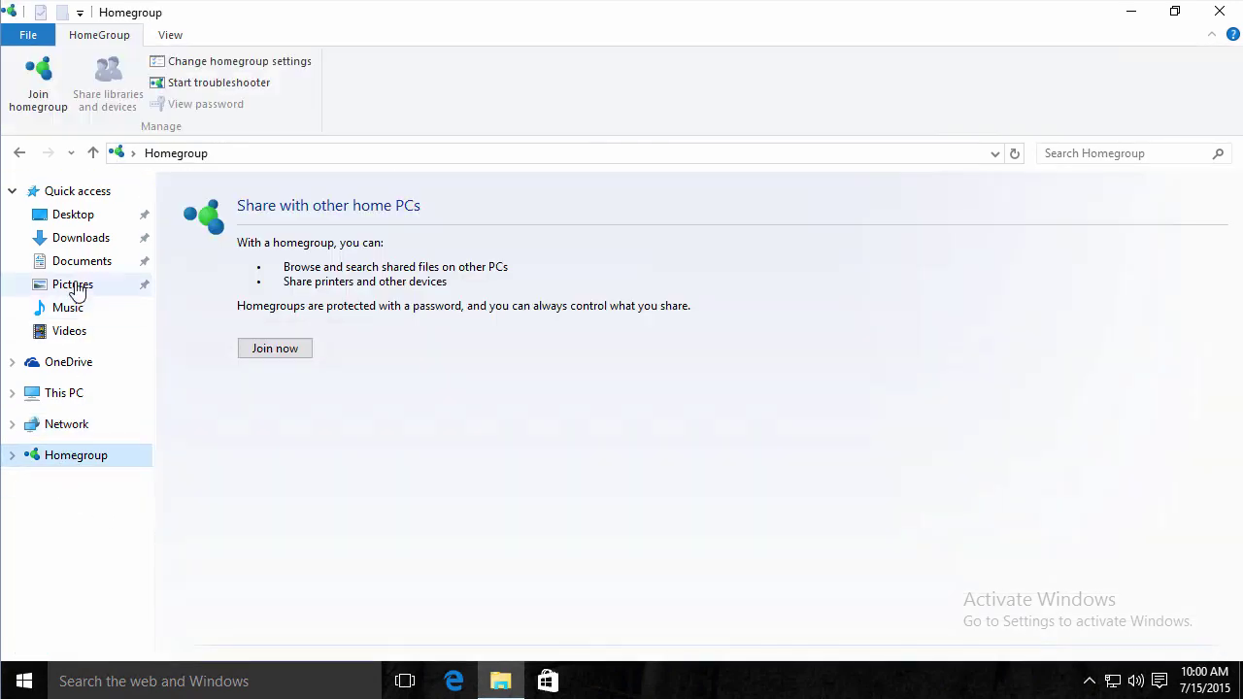
{"action": "left_click", "coordinate": [68, 393]}
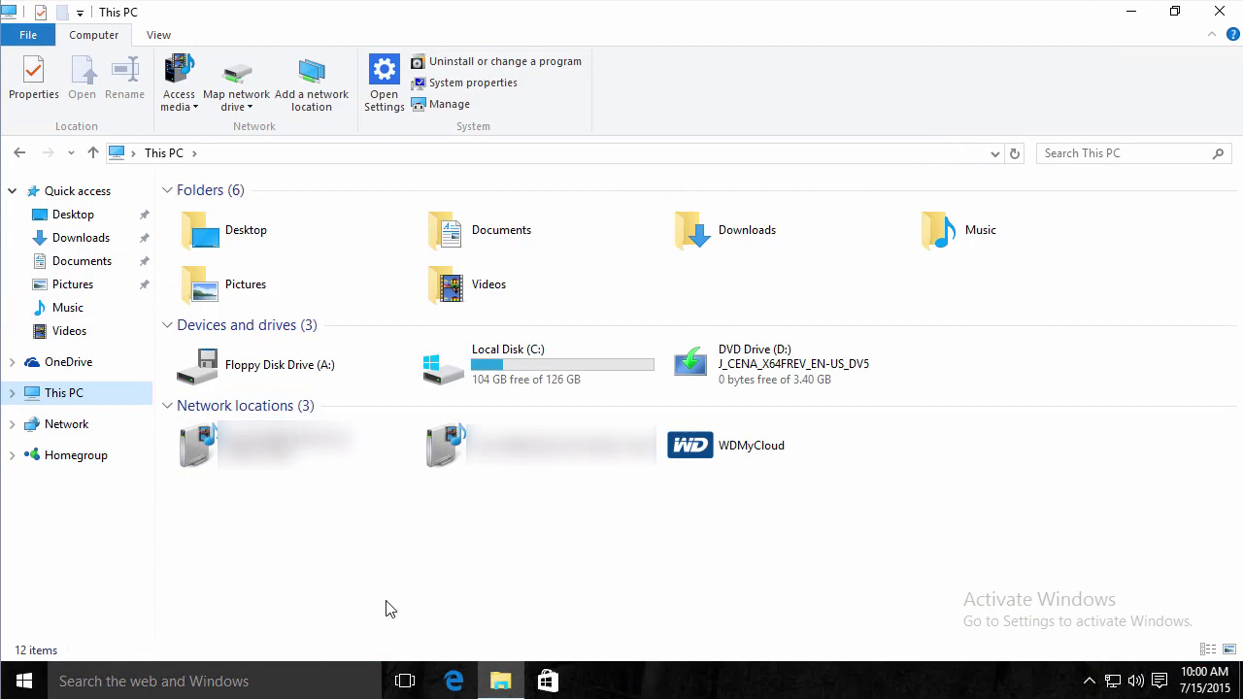
{"action": "left_click", "coordinate": [1076, 155]}
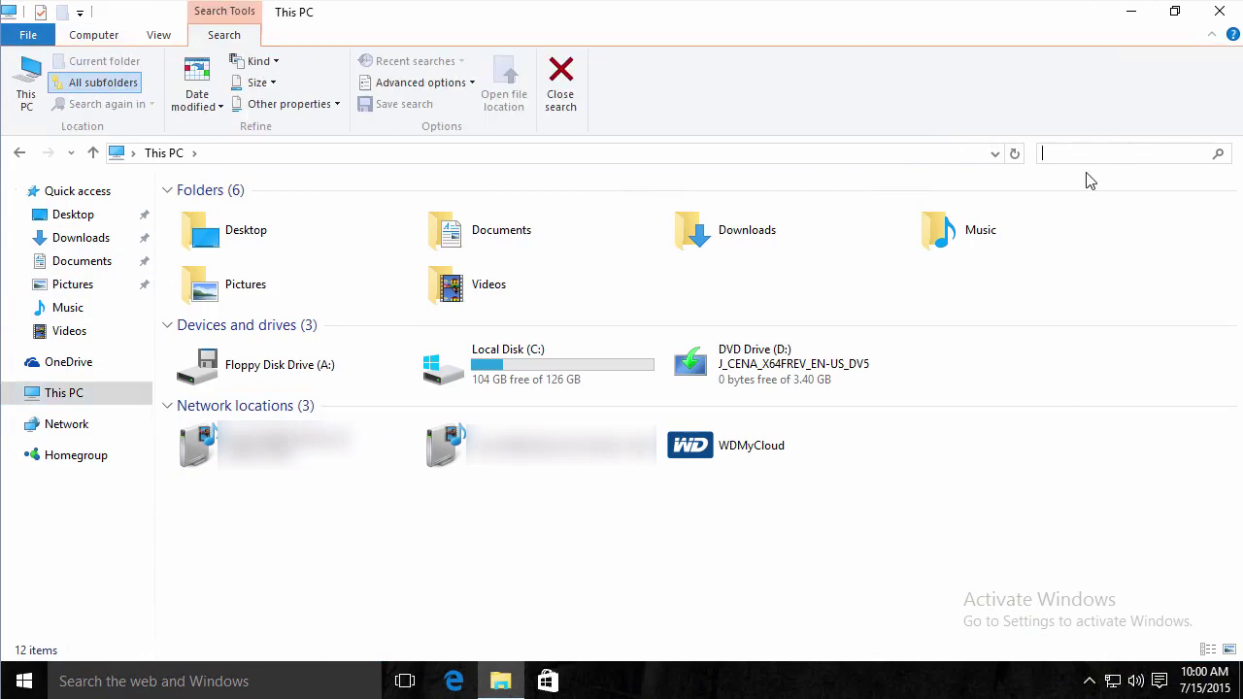
Search This PC for 'test', then search 'test' from the taskbar search box
{"action": "type", "text": "test"}
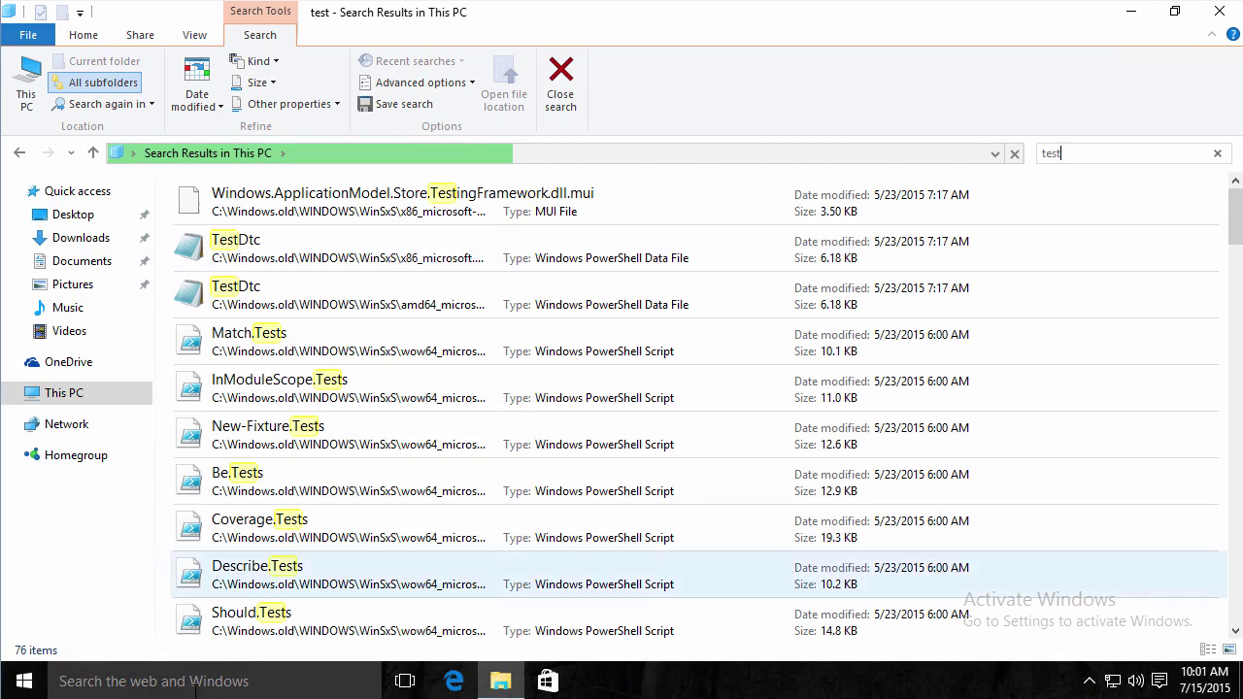
{"action": "left_click", "coordinate": [136, 680]}
{"action": "type", "text": "test"}
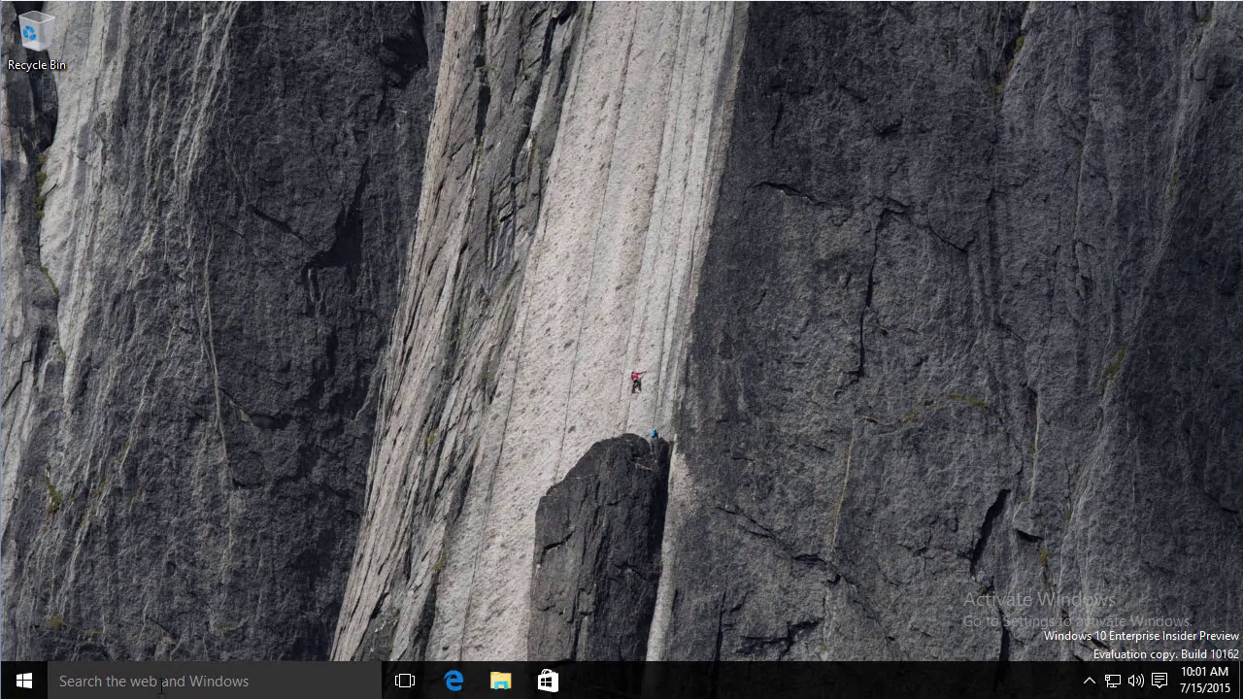
{"action": "left_click", "coordinate": [33, 687]}
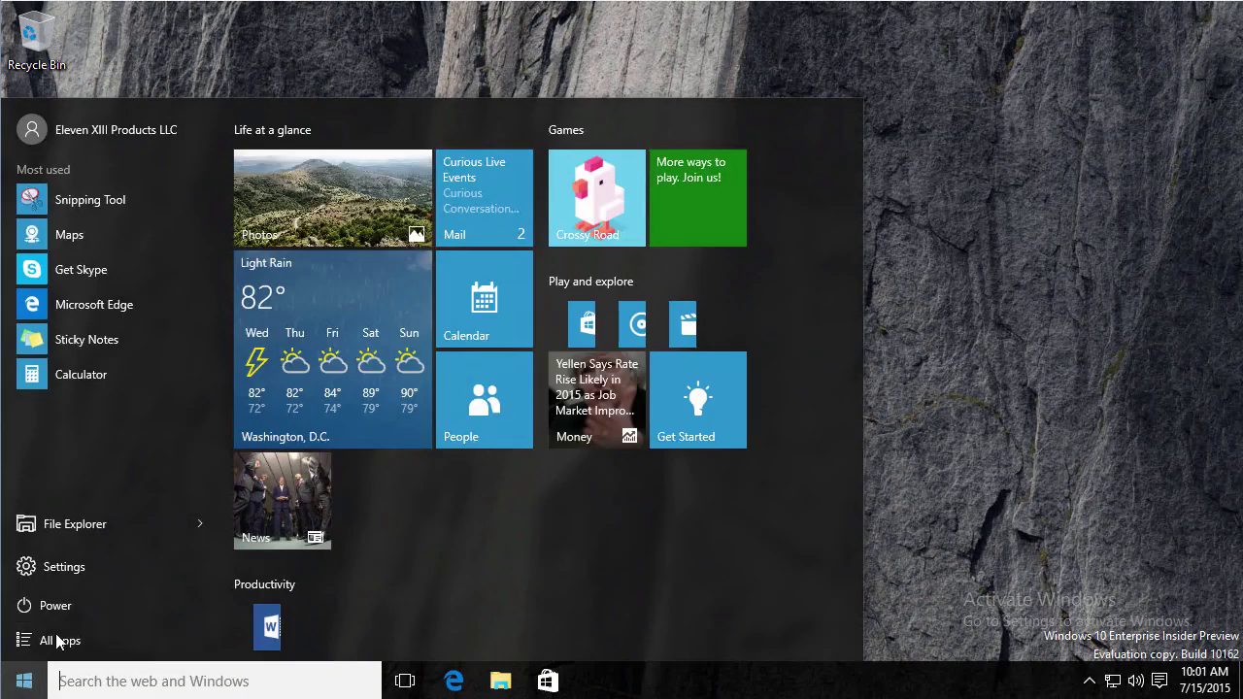
{"action": "left_click", "coordinate": [83, 529]}
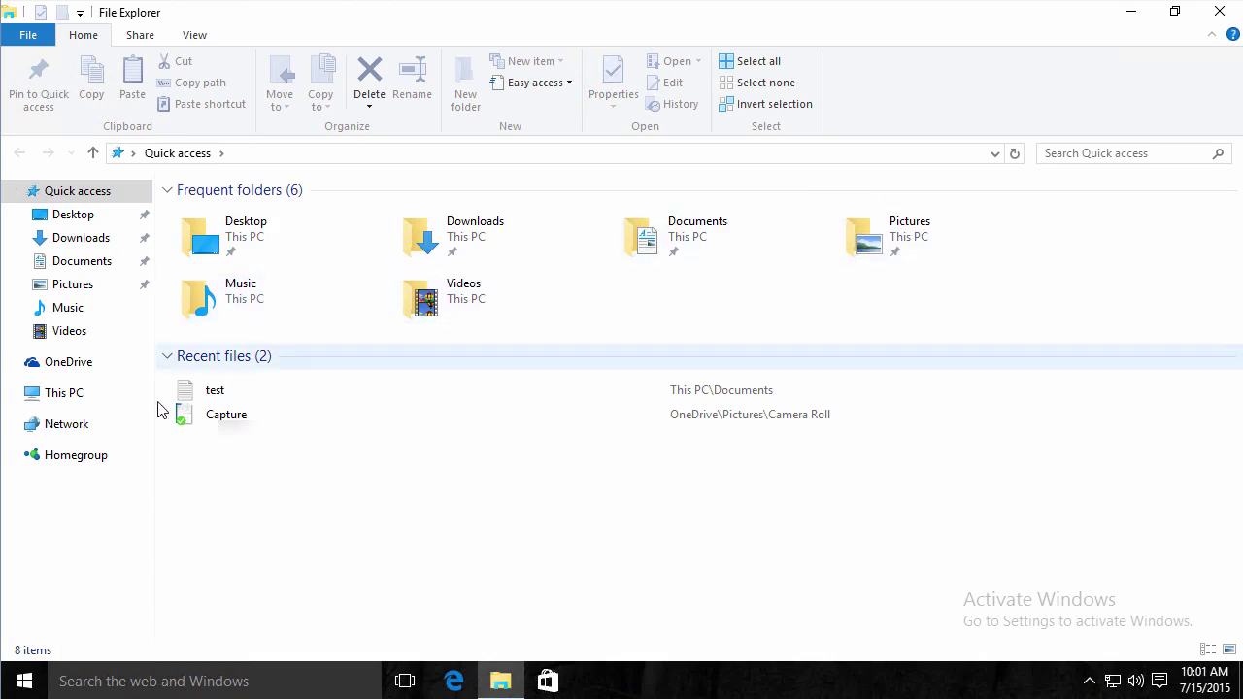
{"action": "left_click", "coordinate": [70, 394]}
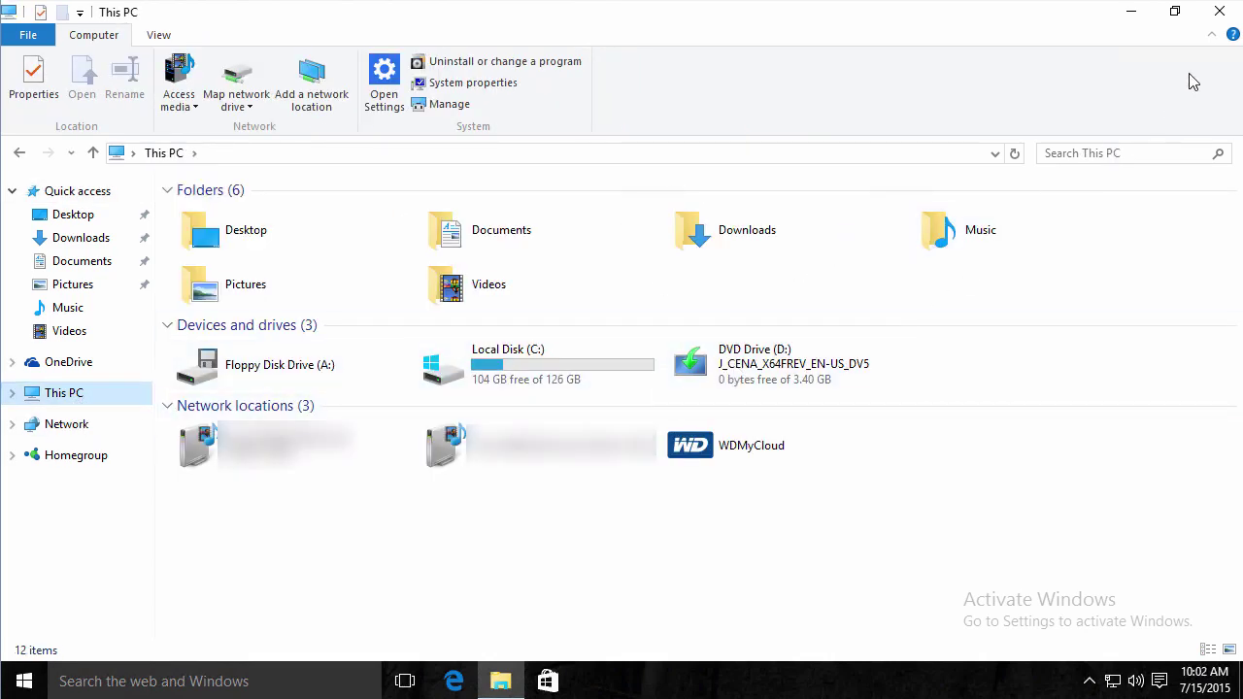
{"action": "left_click", "coordinate": [1219, 13]}
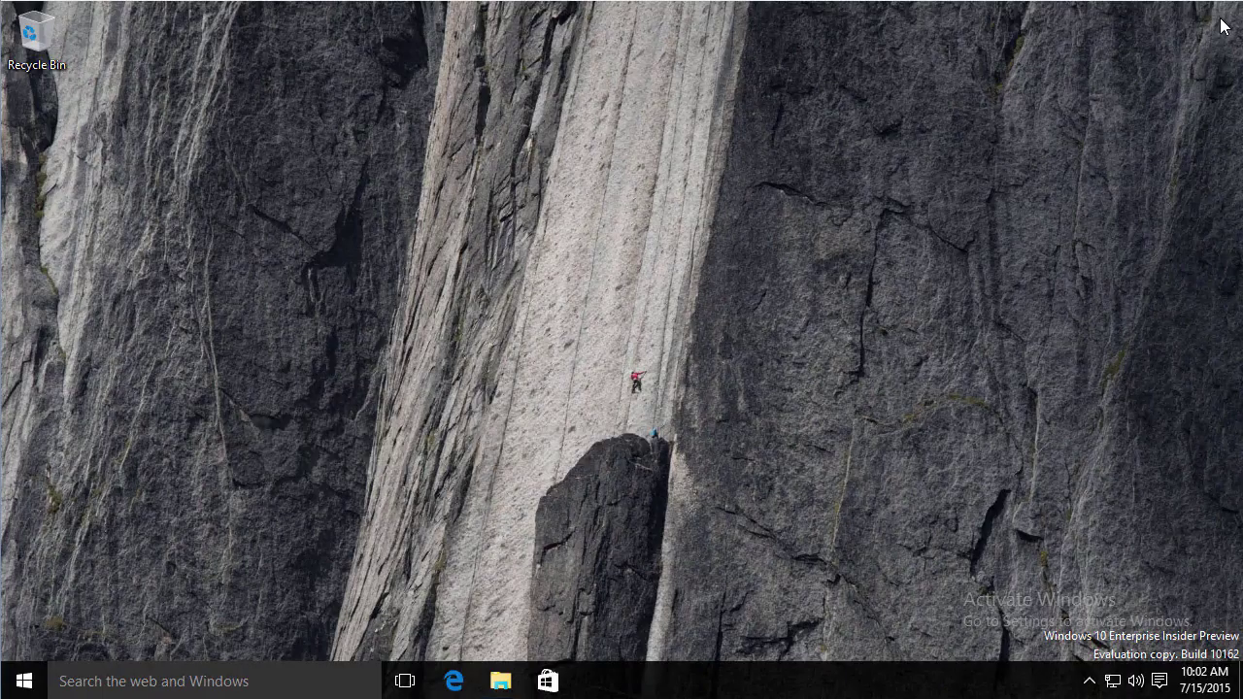